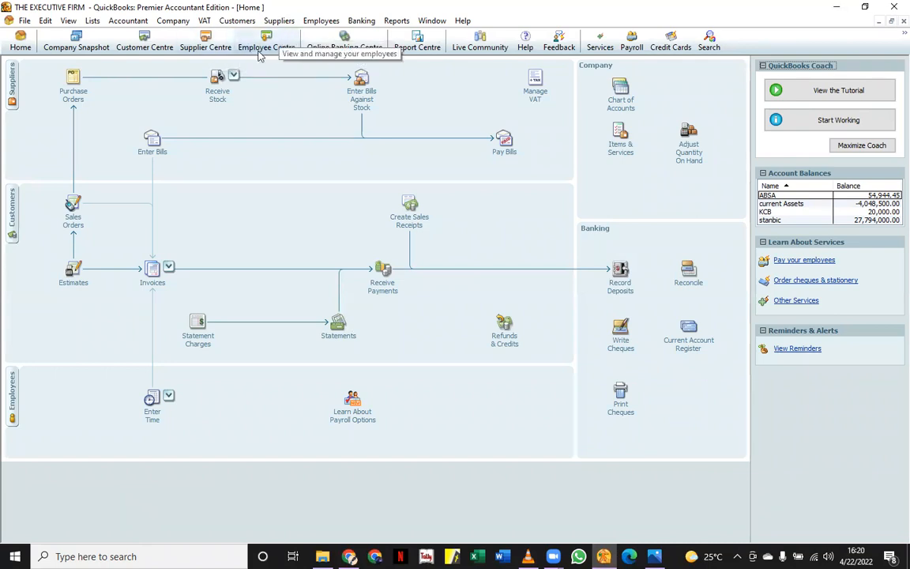
Review the active customers in the Customer Centre and return to the home page
{"action": "left_click", "coordinate": [163, 50]}
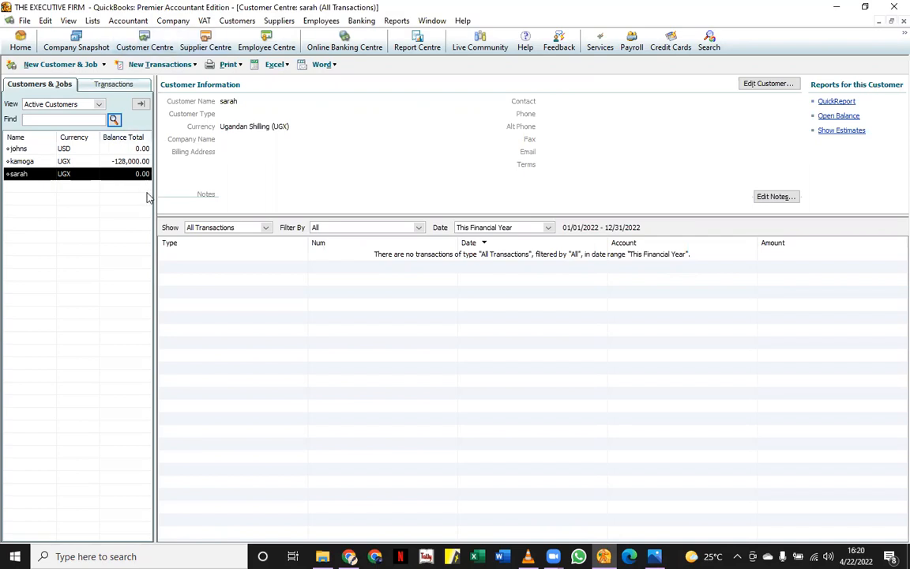
{"action": "left_click", "coordinate": [12, 49]}
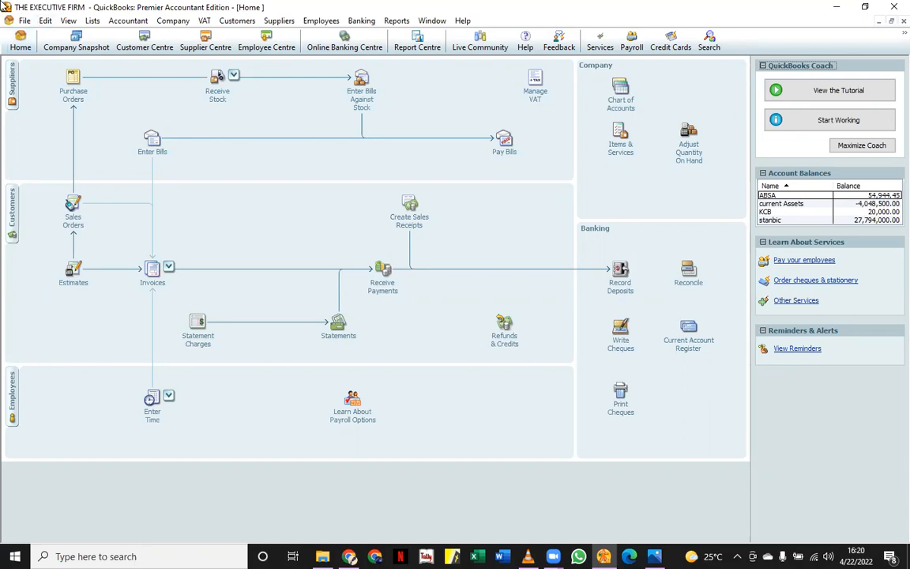
Start a new sales order for the last customer in the customer list
{"action": "left_click", "coordinate": [72, 204]}
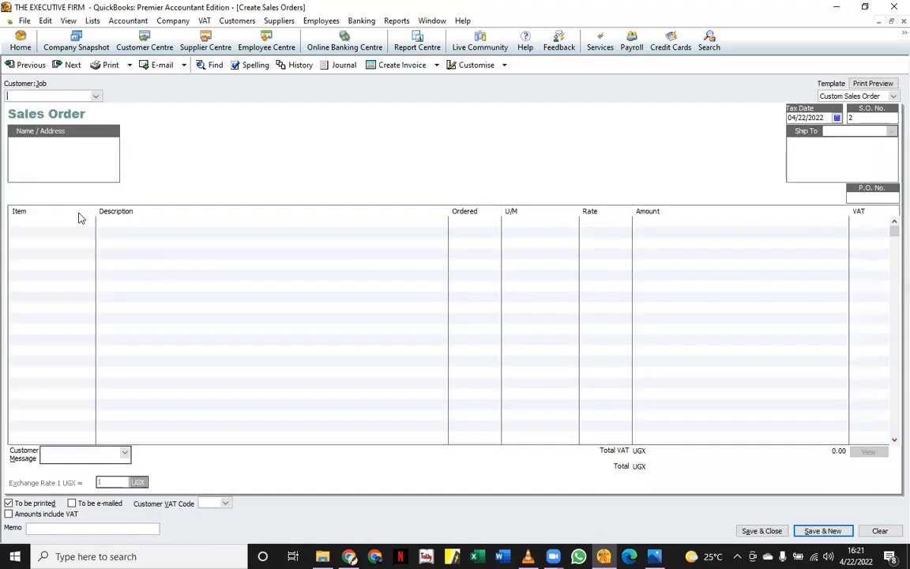
{"action": "left_click", "coordinate": [95, 96]}
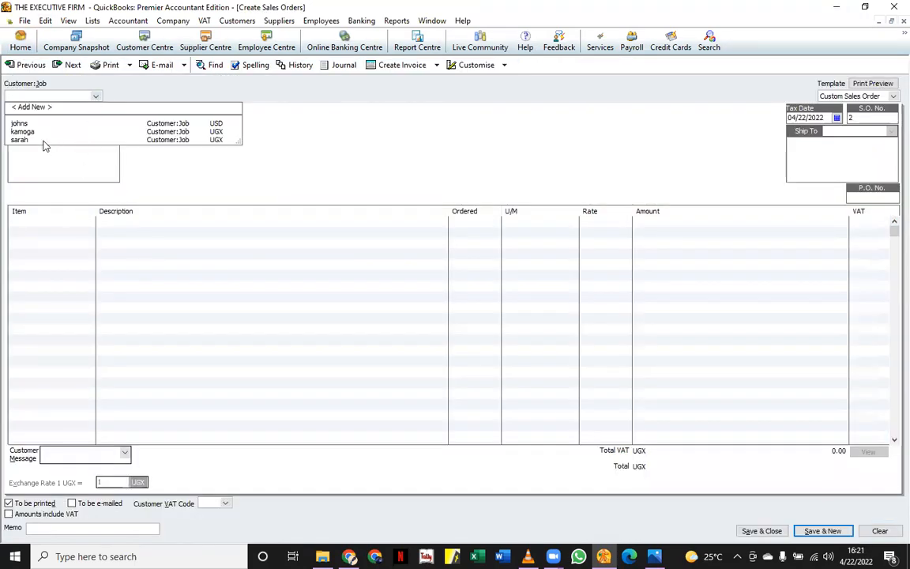
{"action": "left_click", "coordinate": [44, 140]}
Add IRON SHEETS as the first item on the sales order with an ordered quantity of 18
{"action": "left_click", "coordinate": [52, 222]}
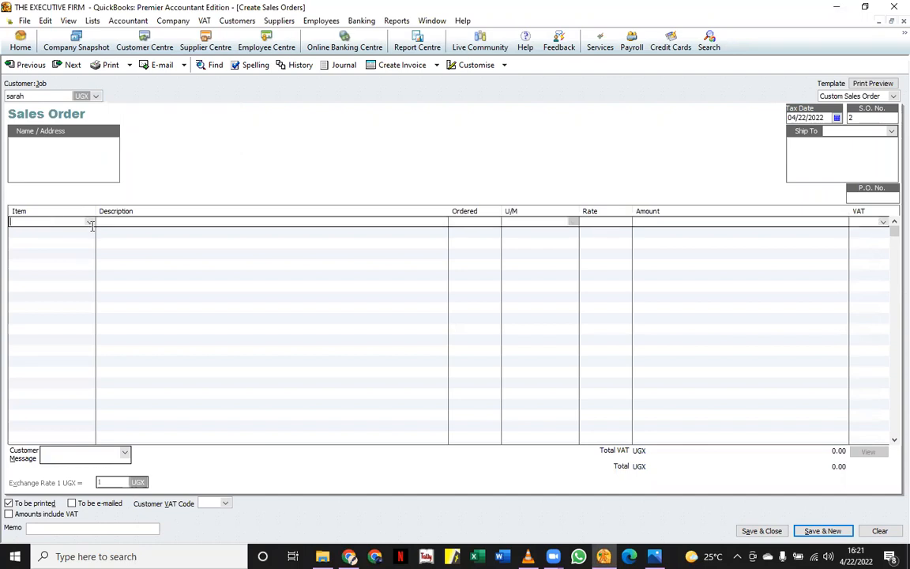
{"action": "left_click", "coordinate": [89, 222]}
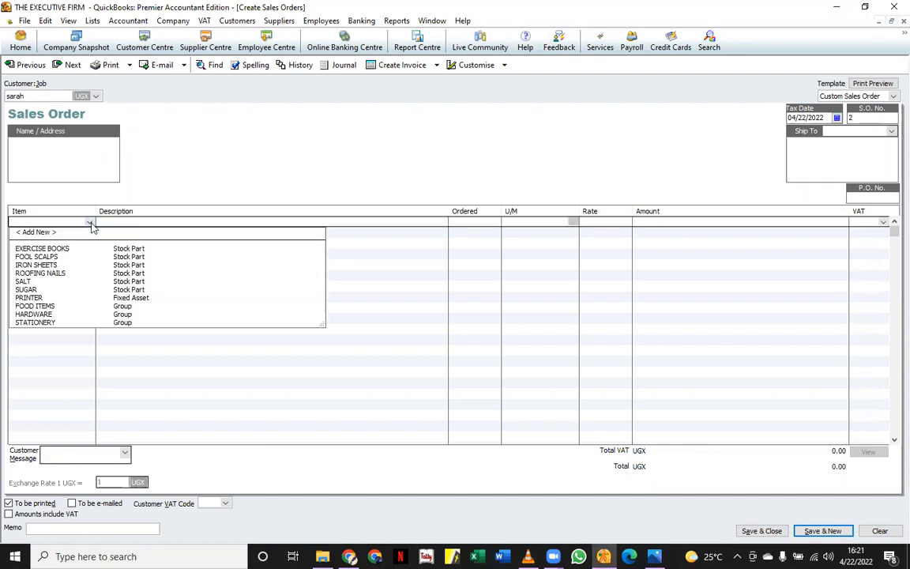
{"action": "left_click", "coordinate": [35, 265]}
{"action": "left_click", "coordinate": [462, 222]}
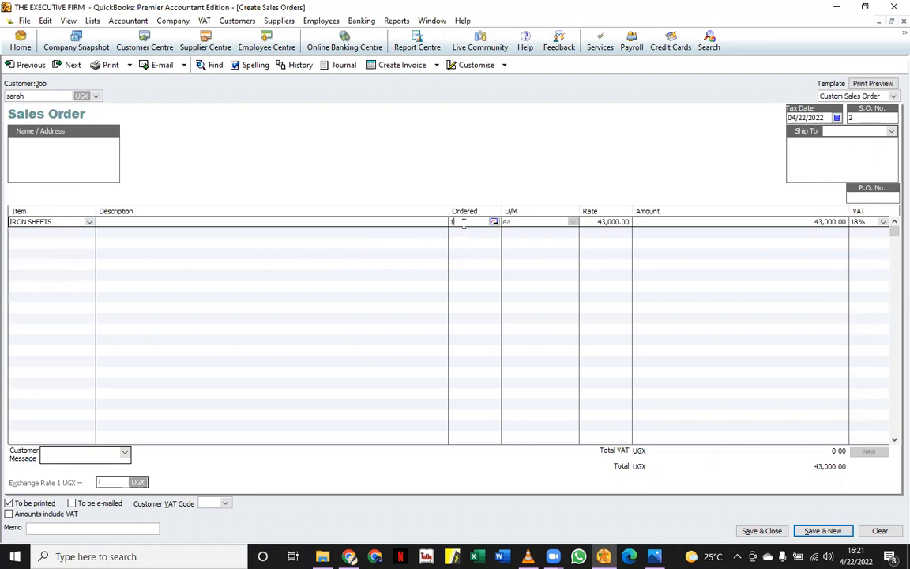
{"action": "type", "text": "8"}
Add ROOFING NAILS as the second item with an ordered quantity of 20, and save and close the sales order
{"action": "left_click", "coordinate": [80, 233]}
{"action": "left_click", "coordinate": [89, 233]}
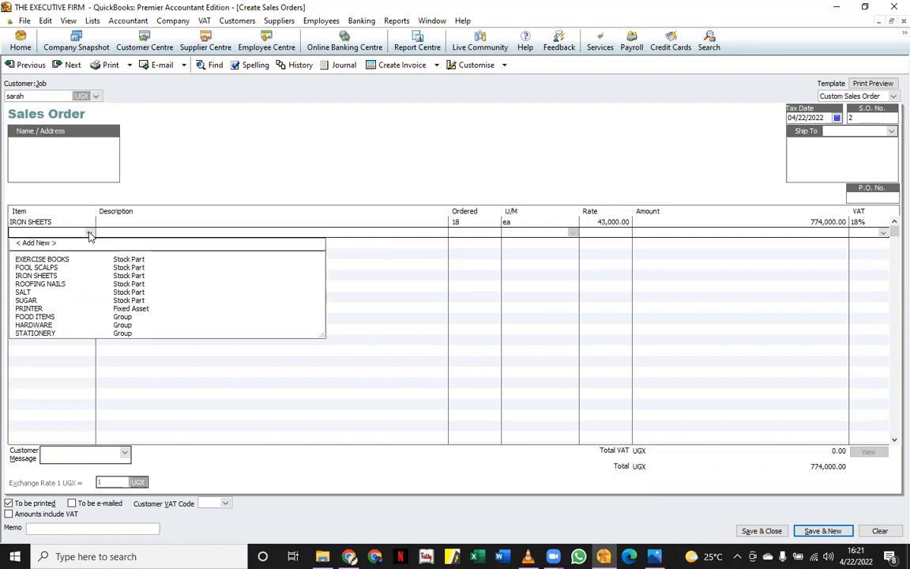
{"action": "left_click", "coordinate": [67, 283]}
{"action": "left_click", "coordinate": [462, 231]}
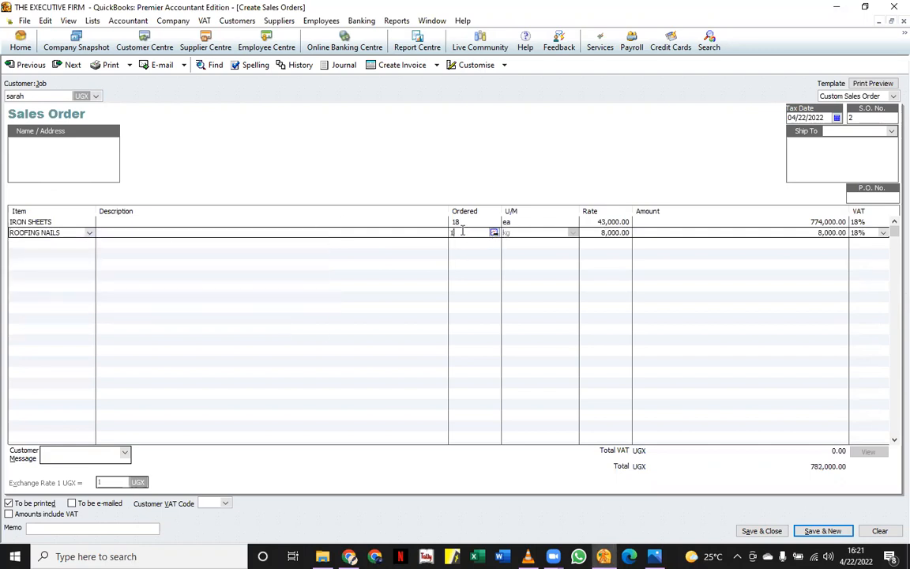
{"action": "type", "text": "20"}
{"action": "left_click", "coordinate": [388, 264]}
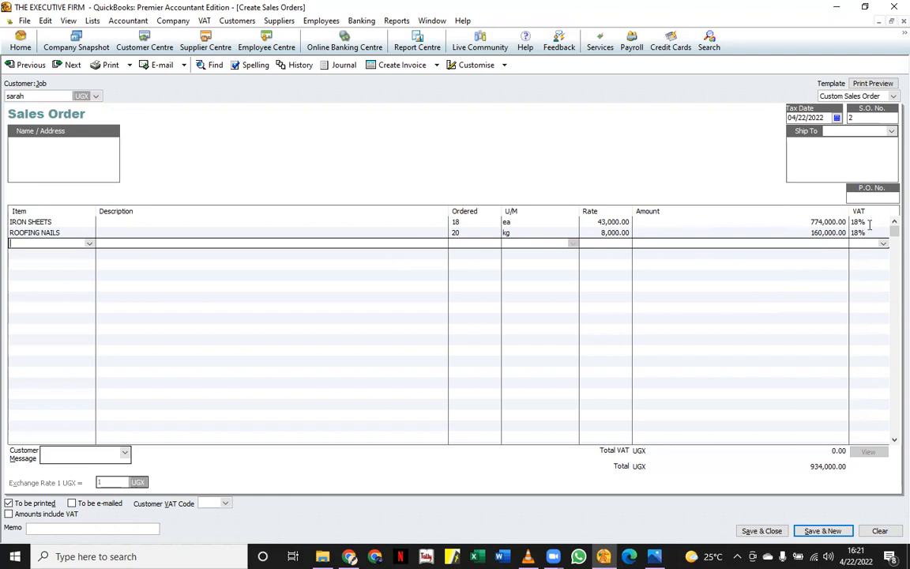
{"action": "left_click", "coordinate": [760, 531]}
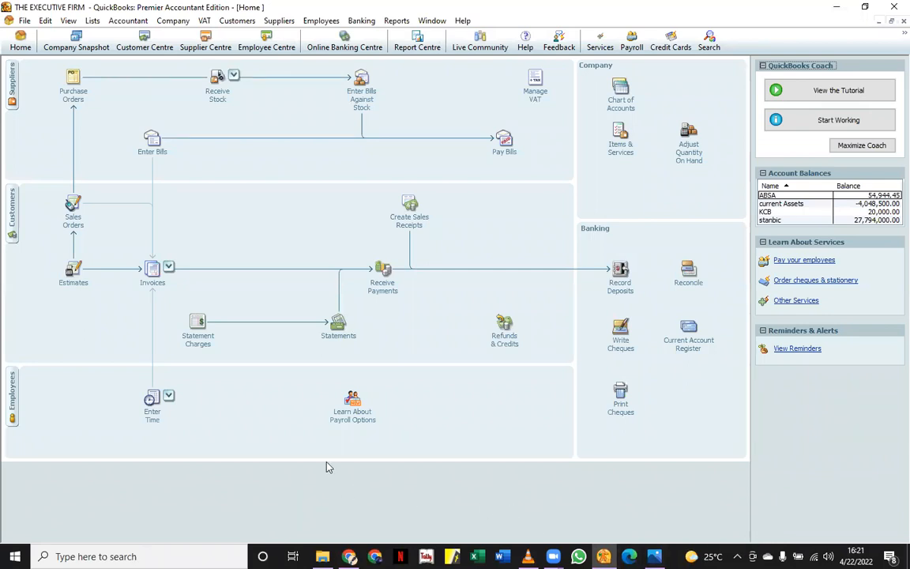
Start a new invoice for the same customer as the sales order
{"action": "mouse_move", "coordinate": [155, 268]}
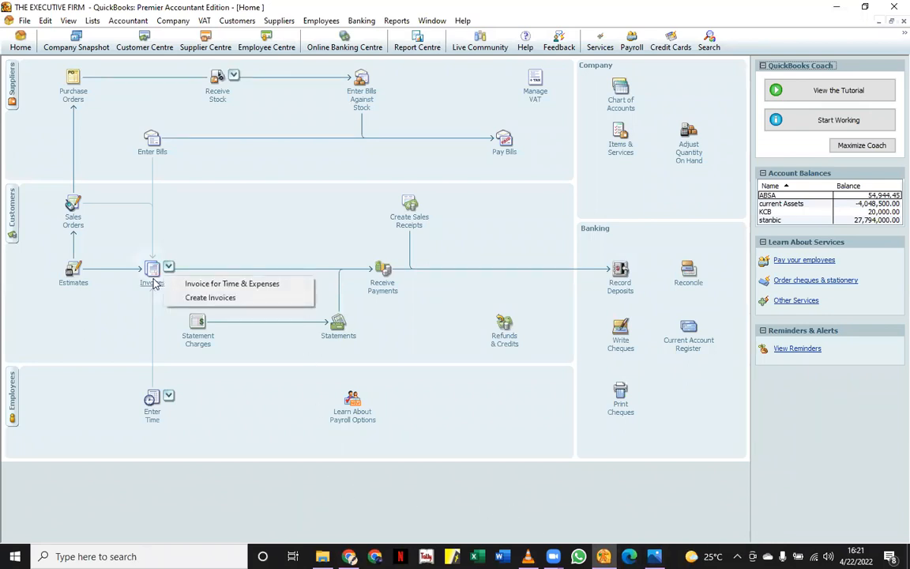
{"action": "left_click", "coordinate": [201, 297]}
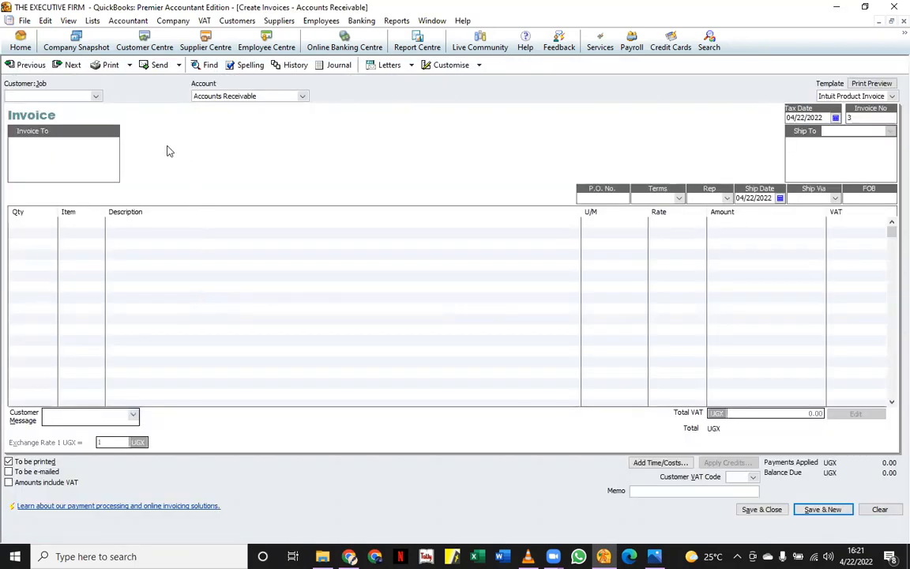
{"action": "left_click", "coordinate": [96, 96]}
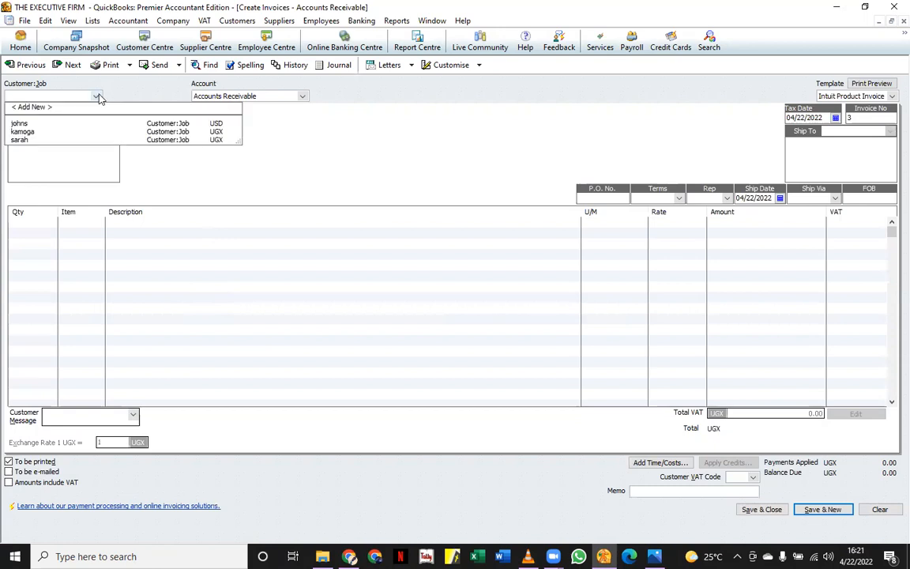
{"action": "left_click", "coordinate": [20, 139]}
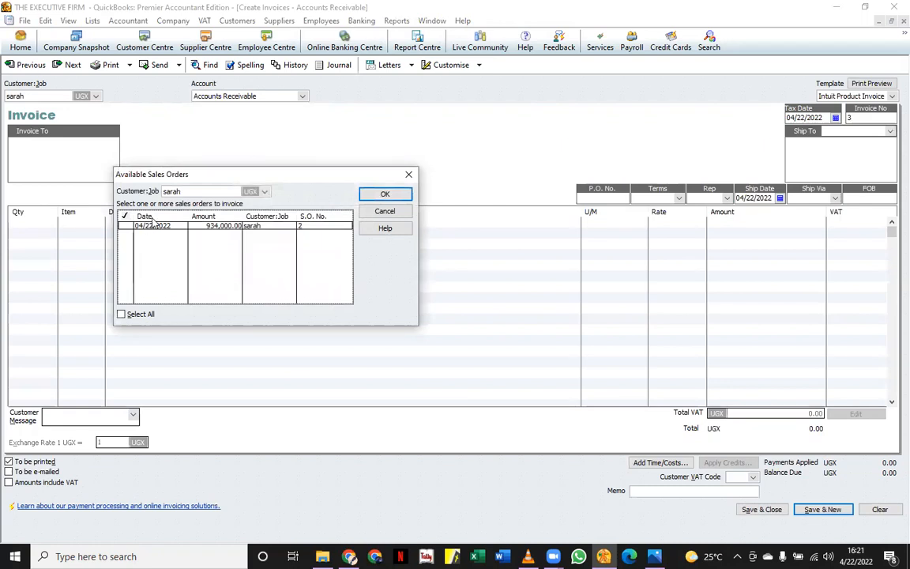
Fill the invoice from the available sales order using the selected-items option with the full ordered quantities, and save and close it
{"action": "left_click", "coordinate": [124, 225]}
{"action": "left_click", "coordinate": [392, 196]}
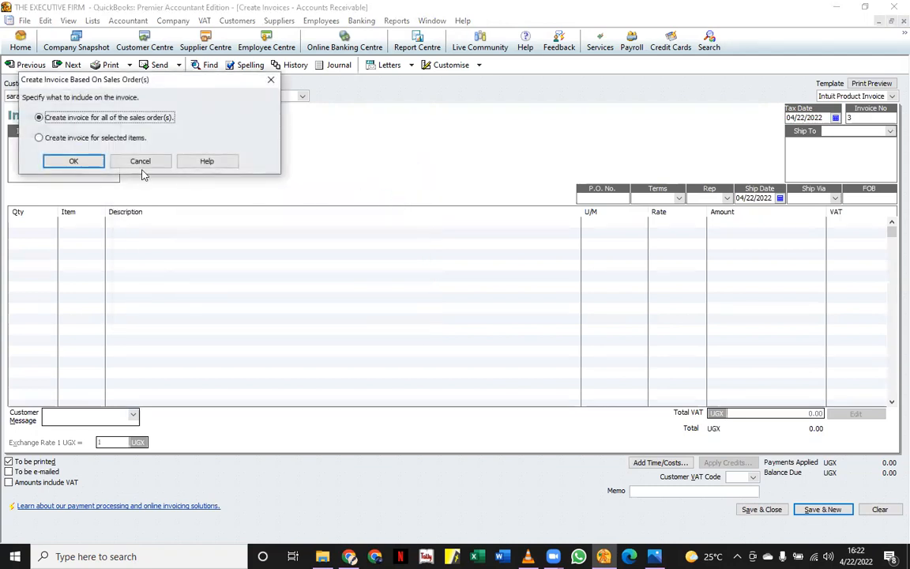
{"action": "left_click", "coordinate": [39, 137]}
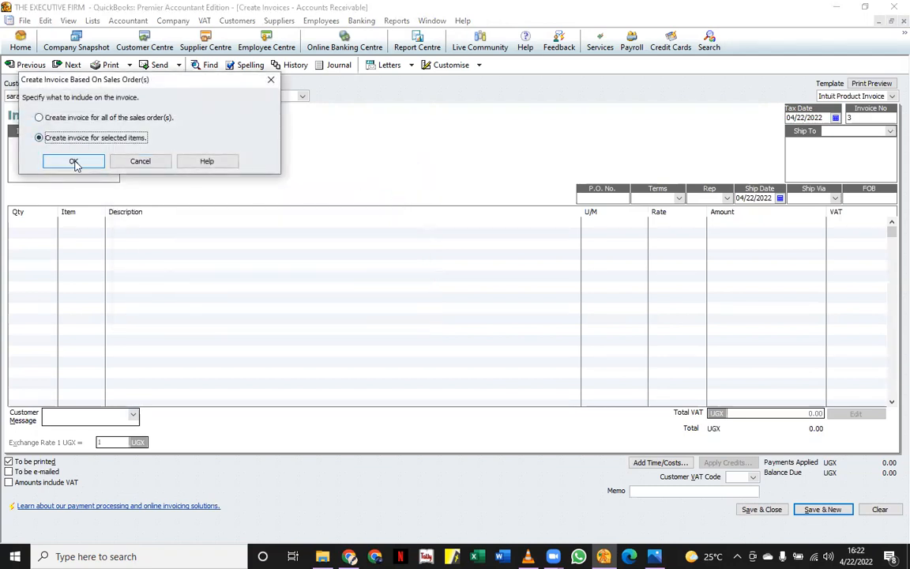
{"action": "left_click", "coordinate": [74, 161]}
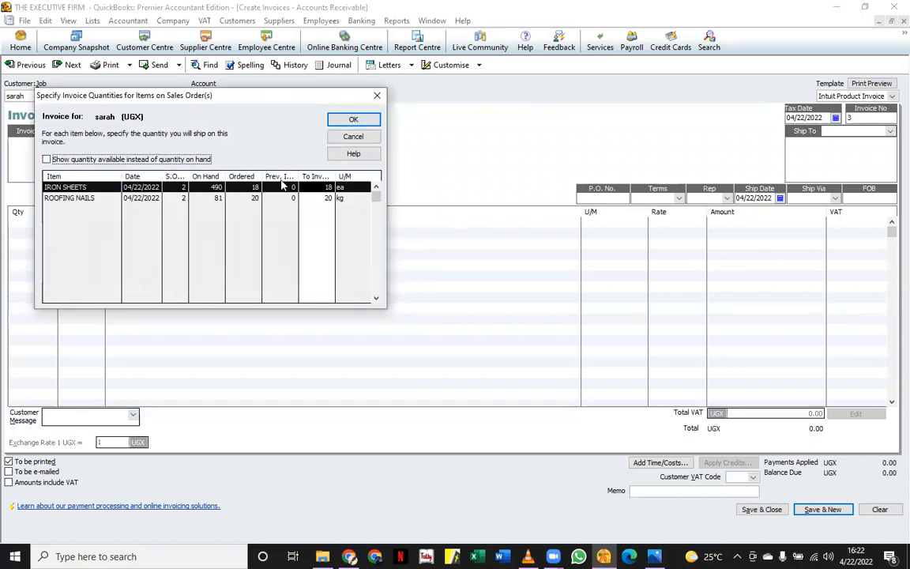
{"action": "left_click", "coordinate": [363, 120]}
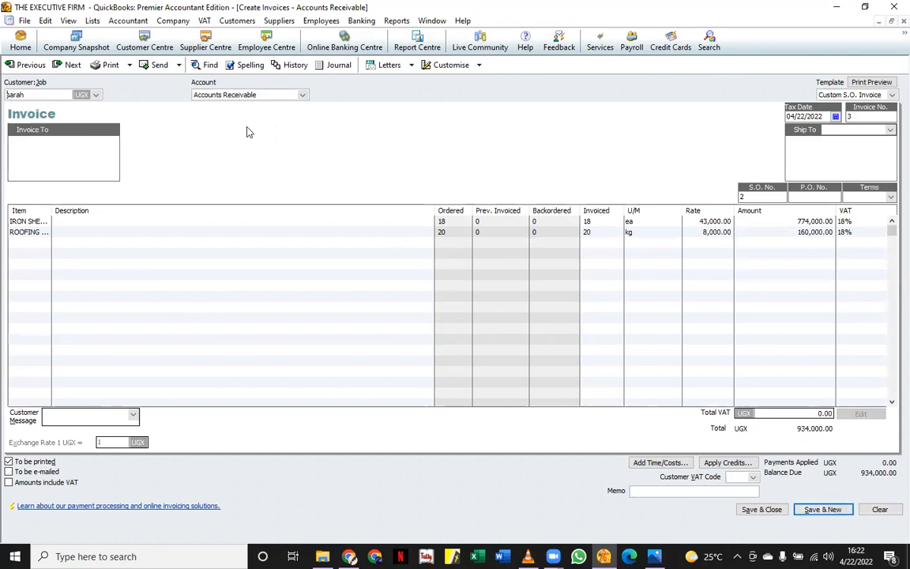
{"action": "left_click", "coordinate": [766, 509]}
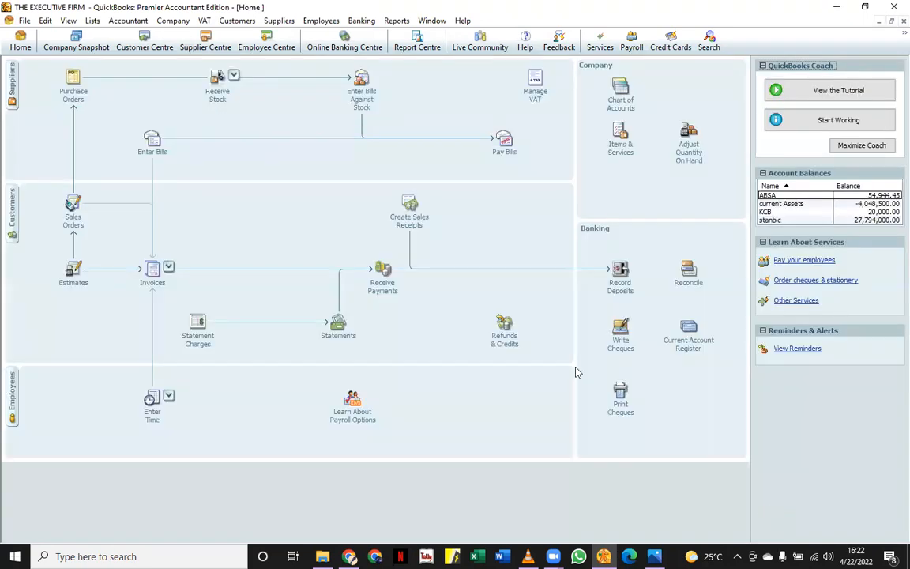
Open the UK Standard balance sheet report from the chart of accounts
{"action": "left_click", "coordinate": [620, 91]}
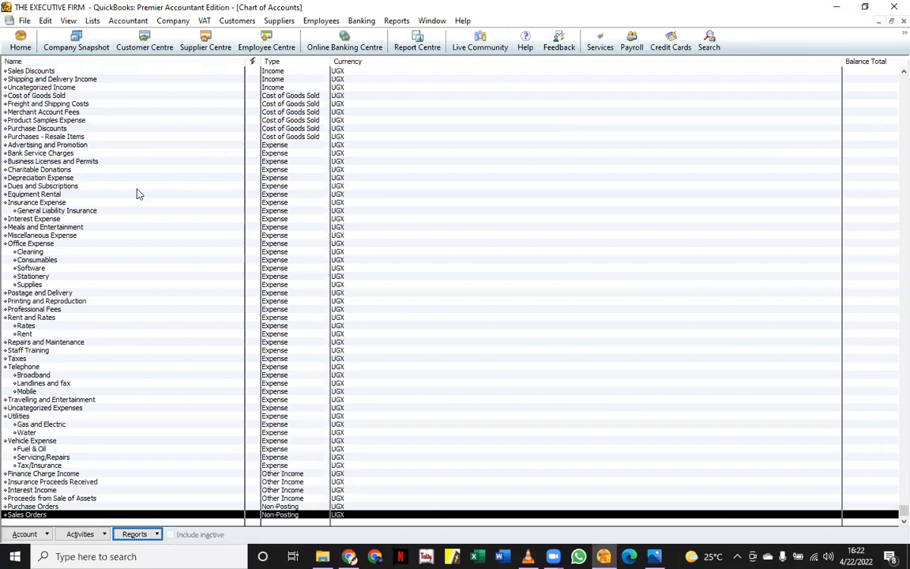
{"action": "left_click", "coordinate": [891, 20]}
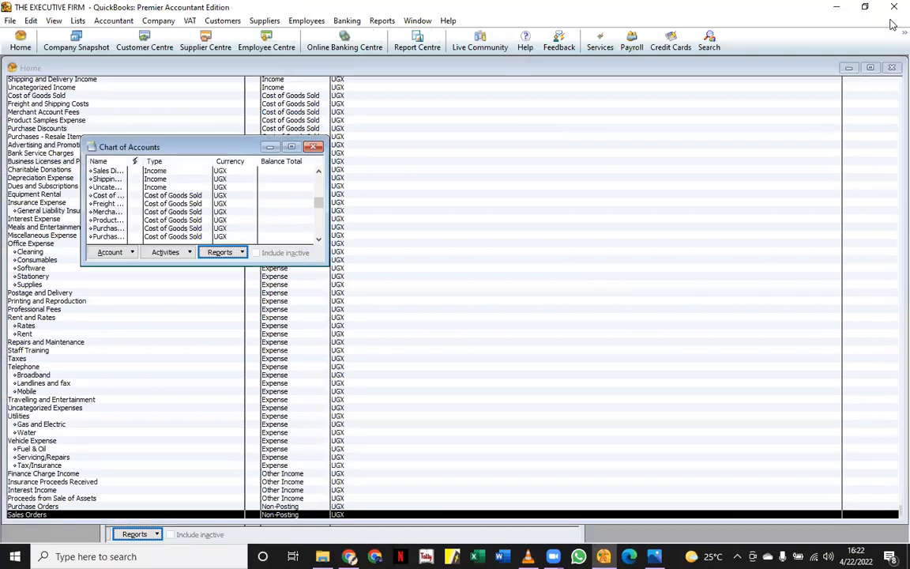
{"action": "left_click", "coordinate": [219, 252]}
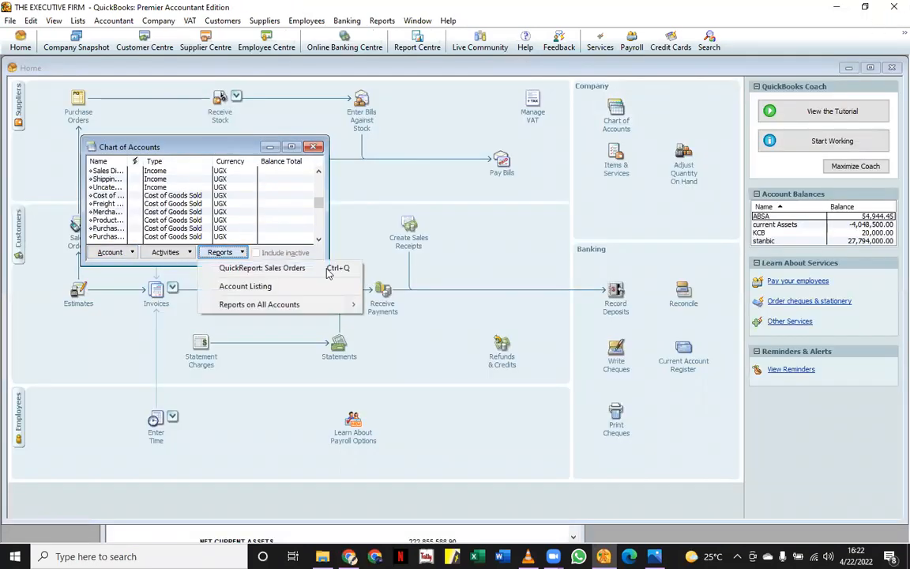
{"action": "mouse_move", "coordinate": [351, 305]}
{"action": "mouse_move", "coordinate": [460, 320]}
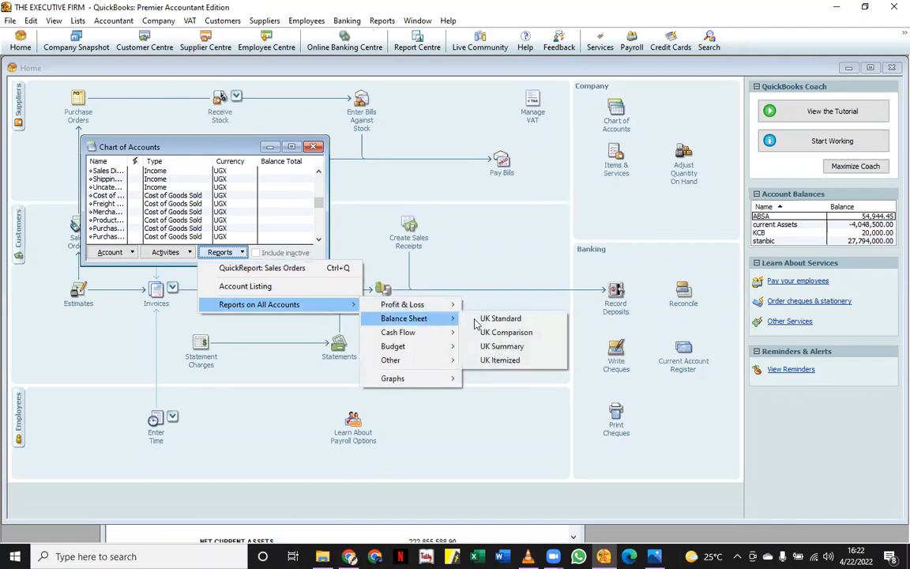
{"action": "left_click", "coordinate": [498, 318]}
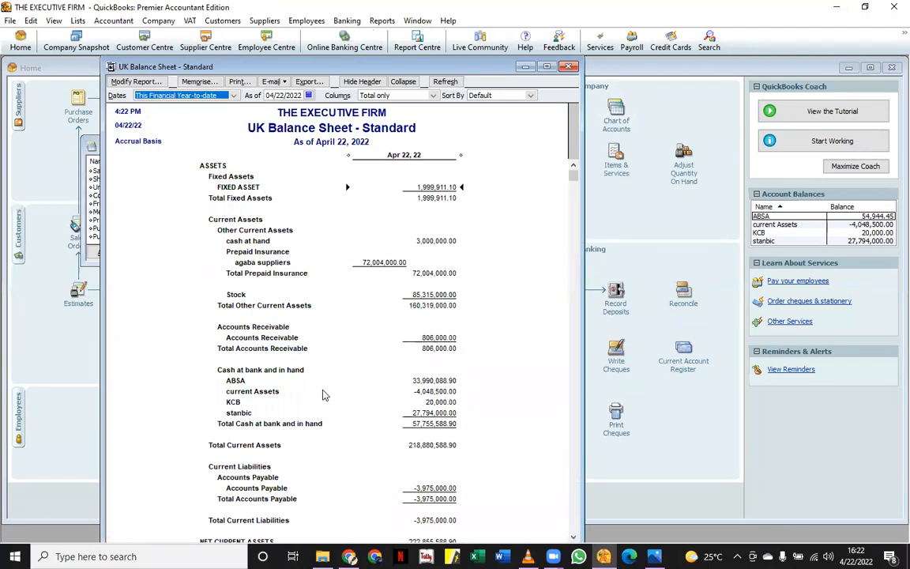
Examine the transactions behind the Accounts Receivable balance, and close the reports and the chart of accounts
{"action": "left_click", "coordinate": [436, 338]}
{"action": "double_click", "coordinate": [436, 338]}
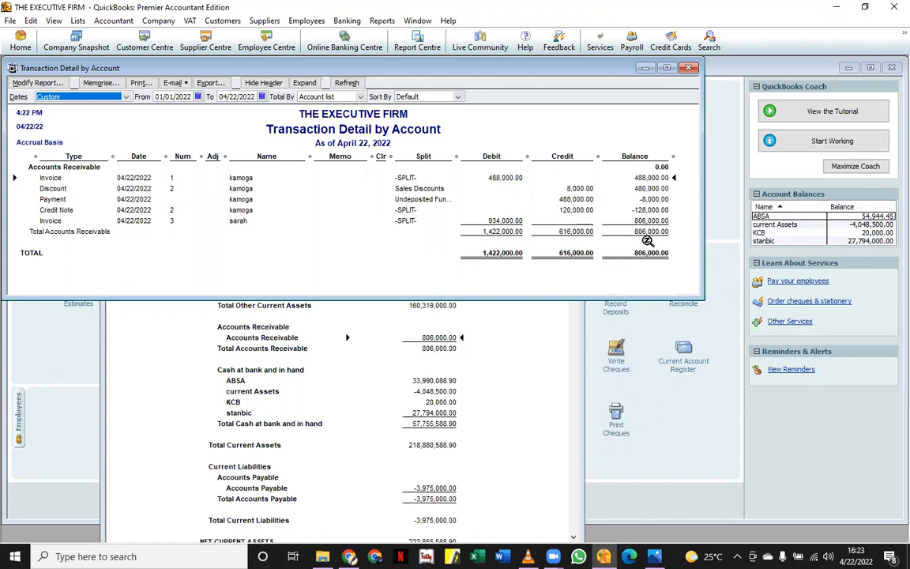
{"action": "left_click", "coordinate": [690, 69]}
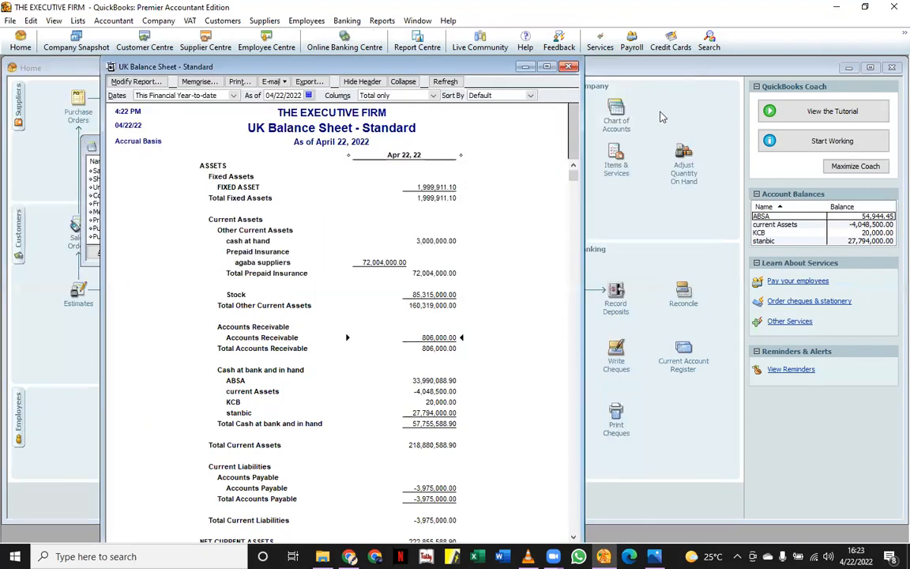
{"action": "left_click", "coordinate": [570, 68]}
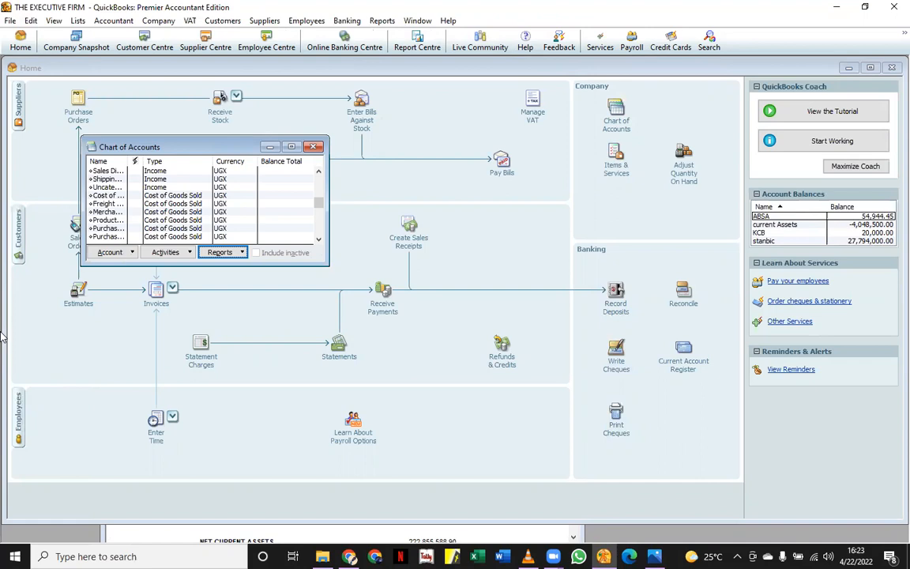
{"action": "left_click", "coordinate": [314, 147]}
Start a customer payment received from the customer who was just invoiced
{"action": "left_click", "coordinate": [379, 294]}
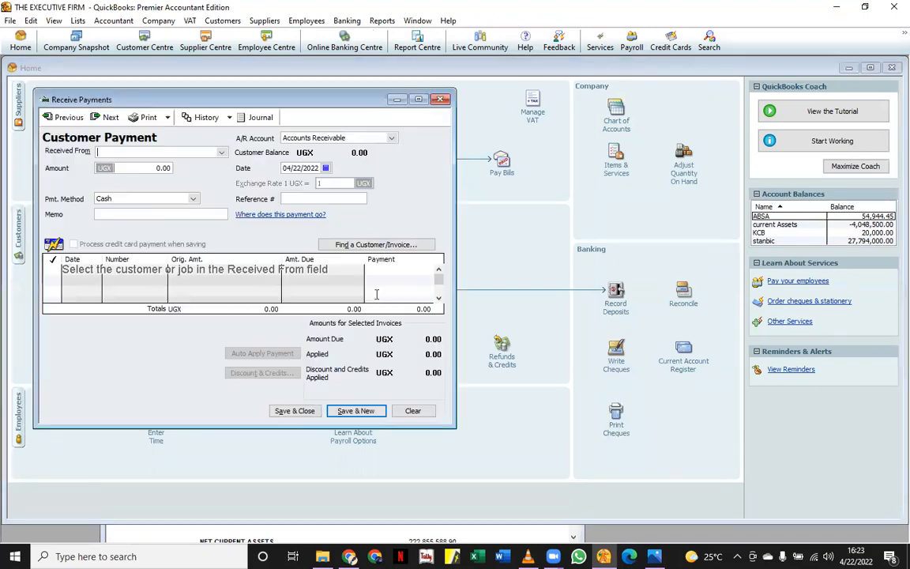
{"action": "left_click", "coordinate": [221, 153]}
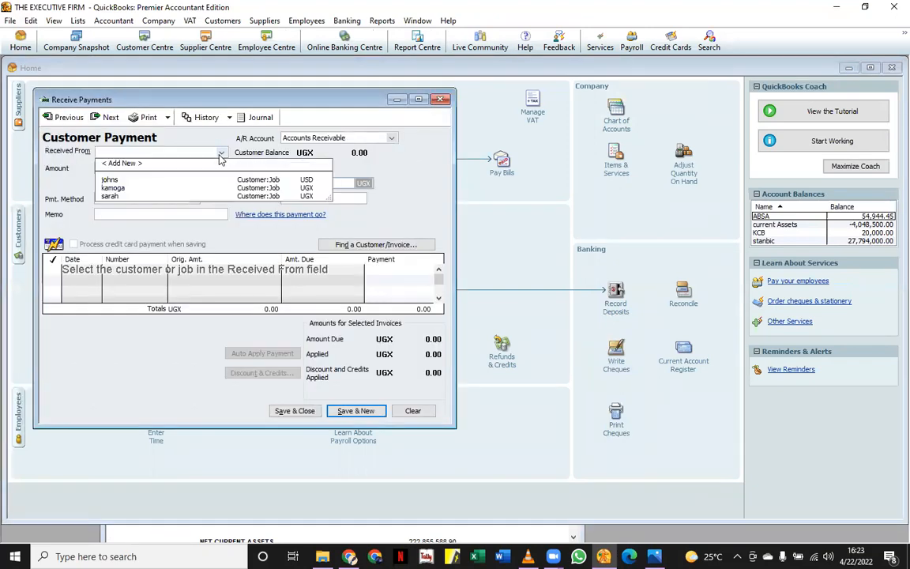
{"action": "left_click", "coordinate": [112, 196]}
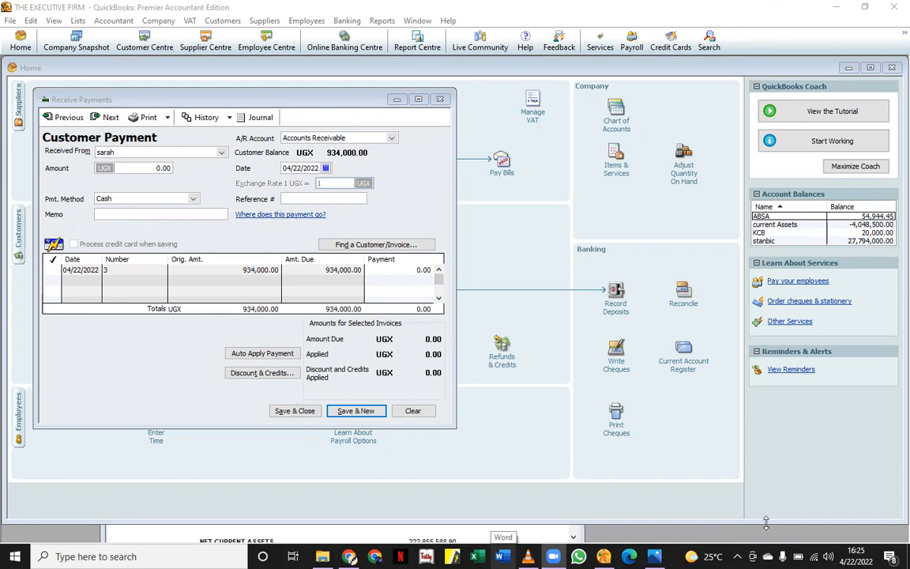
Apply a 34,000 sales discount with the 18% VAT code to the open invoice and set the payment amount to 900,000
{"action": "left_click", "coordinate": [277, 373]}
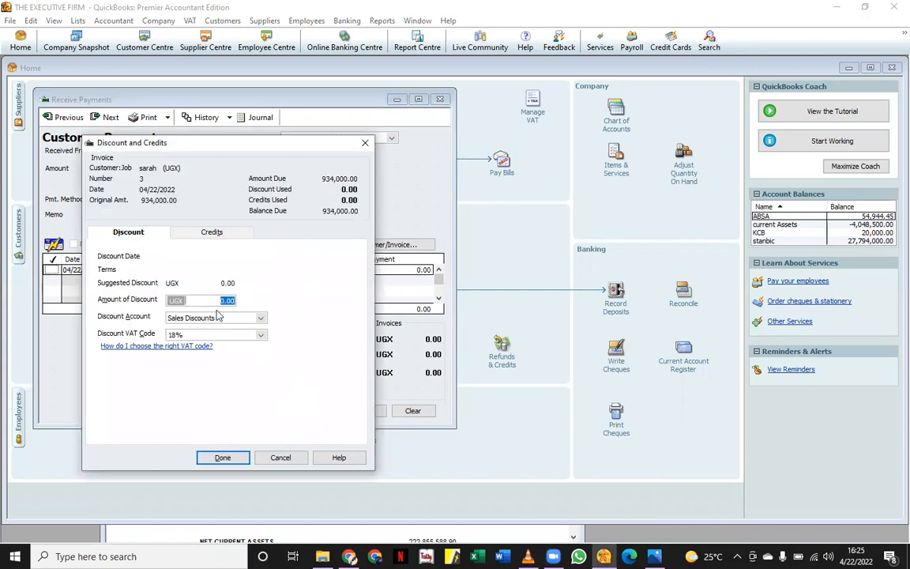
{"action": "type", "text": "34,00"}
{"action": "left_click", "coordinate": [231, 335]}
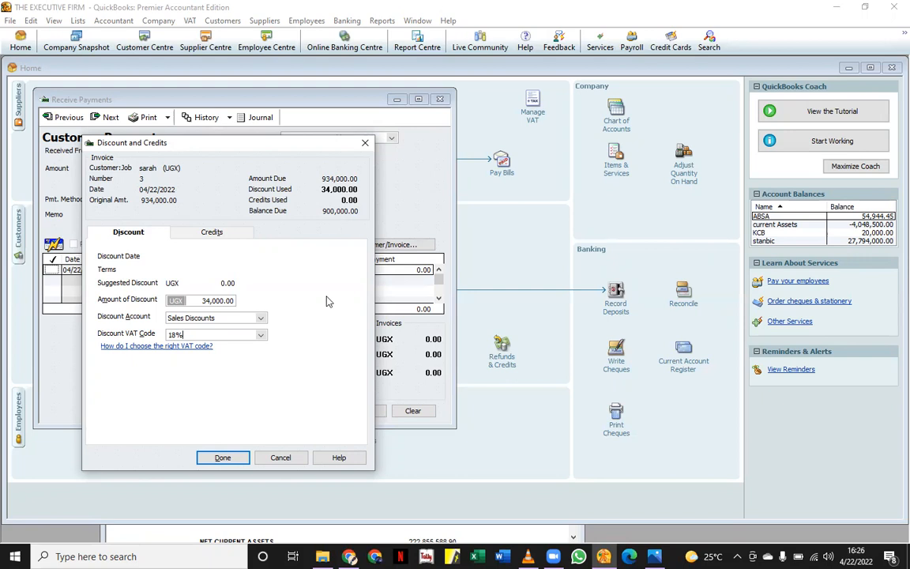
{"action": "left_click", "coordinate": [221, 459]}
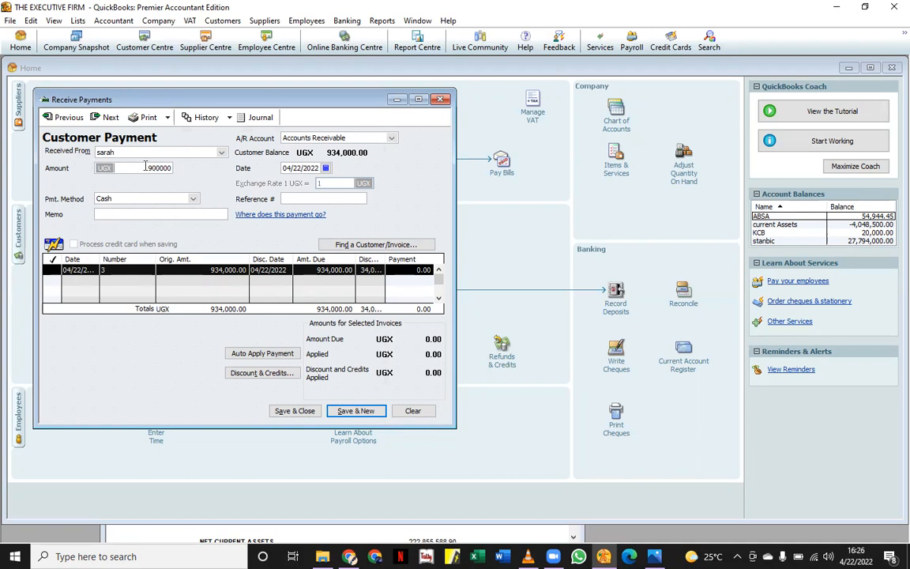
{"action": "key", "text": "Tab"}
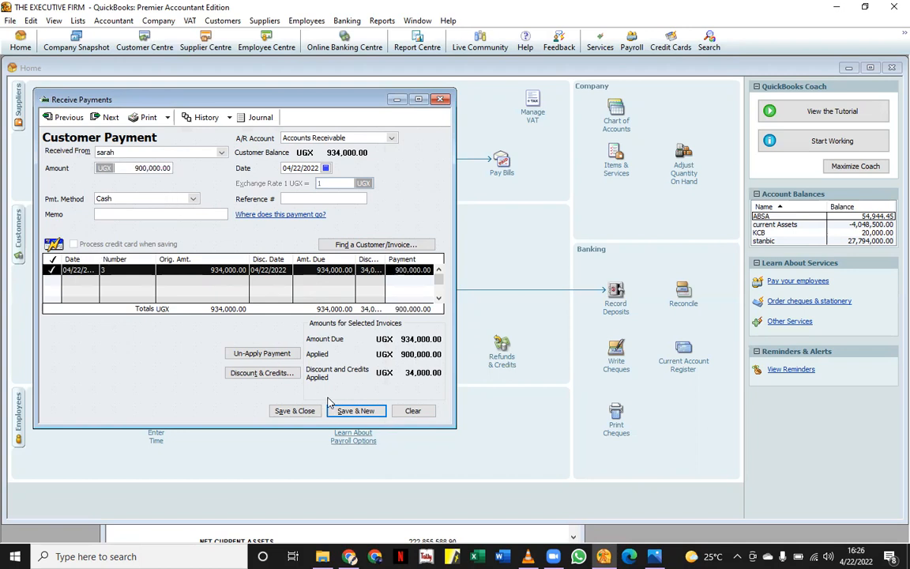
Save and close the customer payment, and check the payments awaiting deposit
{"action": "left_click", "coordinate": [308, 411]}
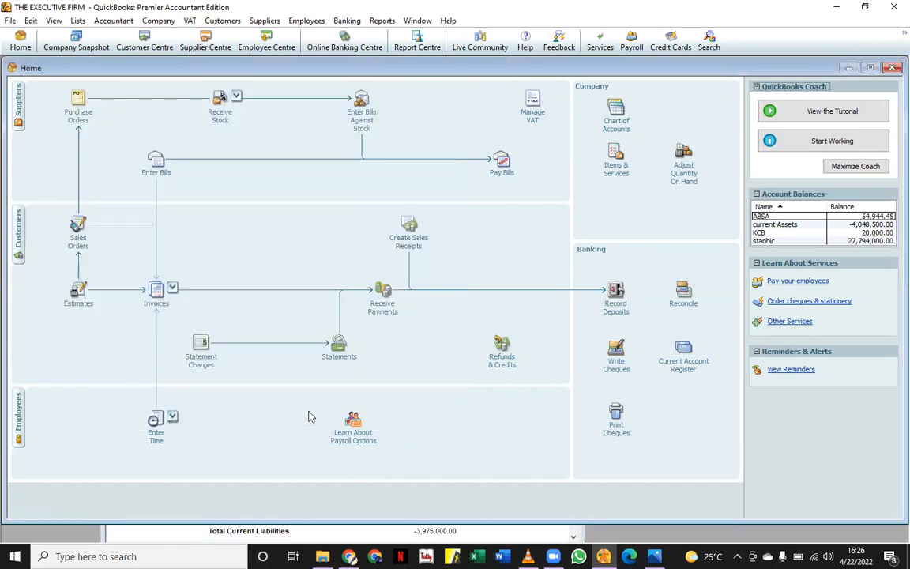
{"action": "left_click", "coordinate": [615, 299]}
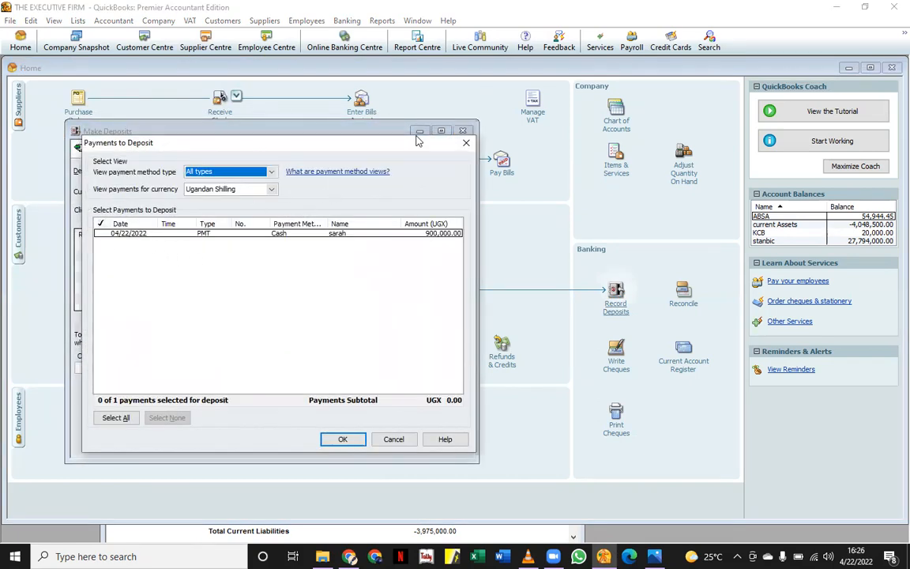
{"action": "left_click", "coordinate": [467, 143]}
{"action": "left_click", "coordinate": [463, 131]}
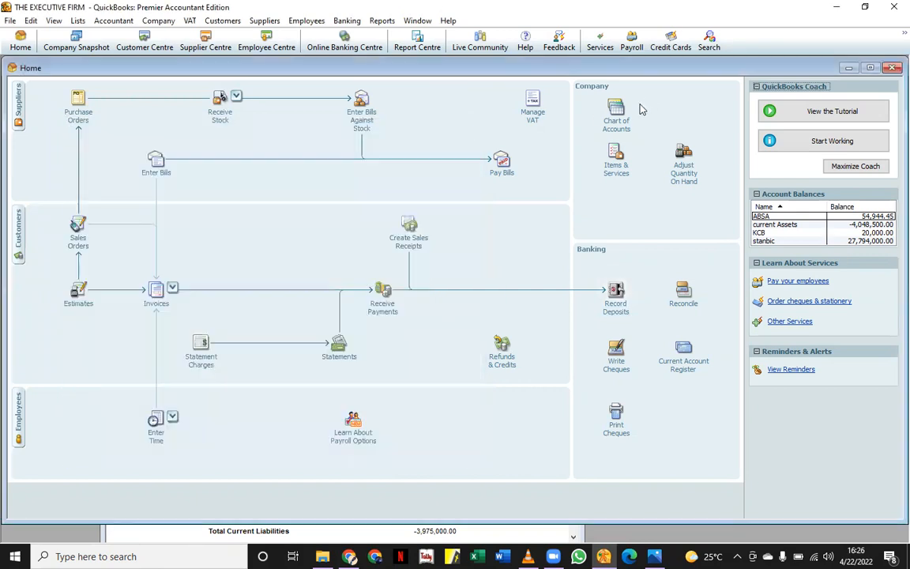
Open the standard Profit & Loss report from the chart of accounts
{"action": "left_click", "coordinate": [616, 112]}
{"action": "left_click", "coordinate": [220, 252]}
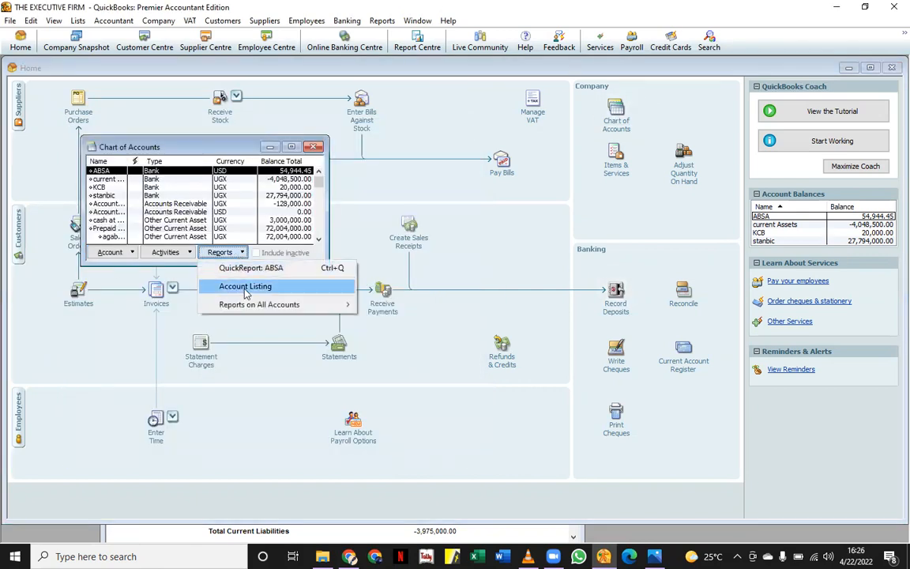
{"action": "mouse_move", "coordinate": [324, 304]}
{"action": "mouse_move", "coordinate": [411, 307]}
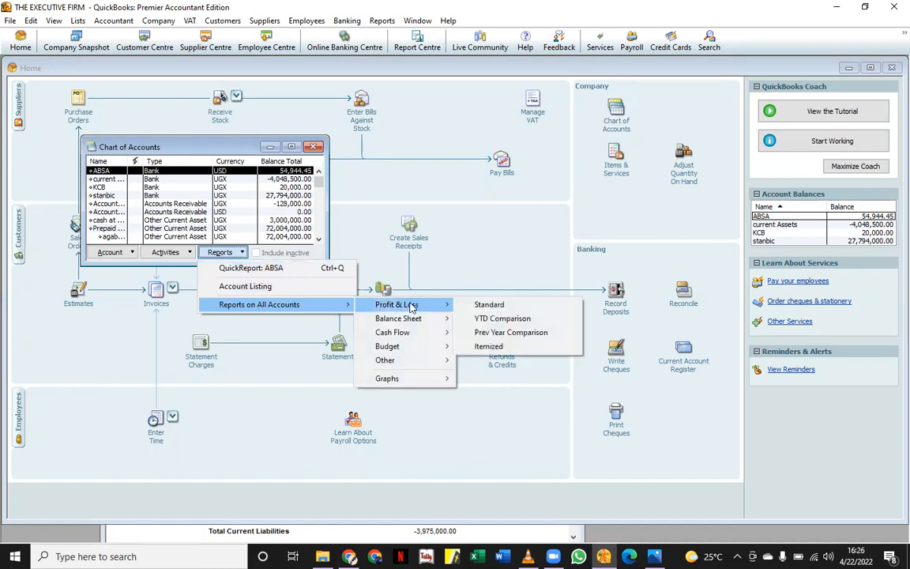
{"action": "left_click", "coordinate": [488, 304]}
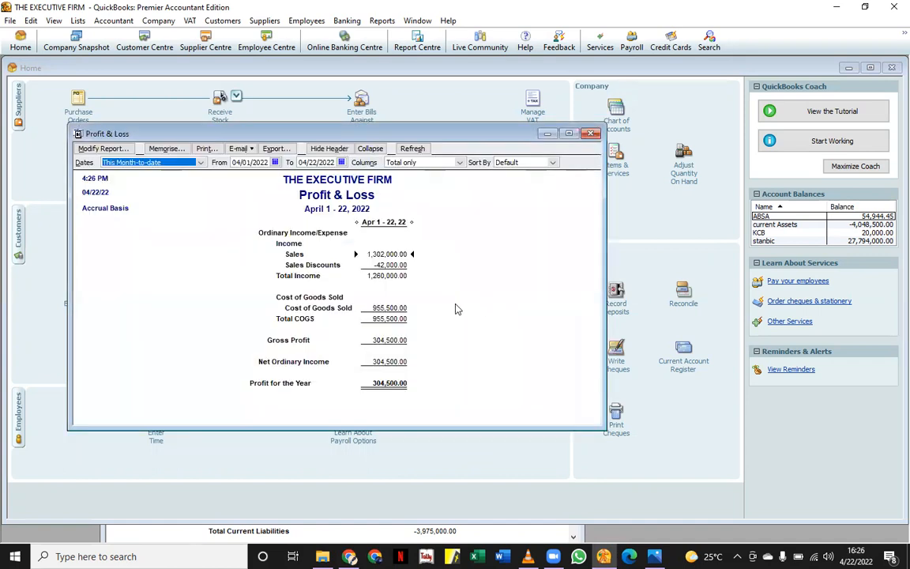
Examine the transactions behind the Sales income figure, and close the detail and Profit & Loss reports
{"action": "double_click", "coordinate": [375, 254]}
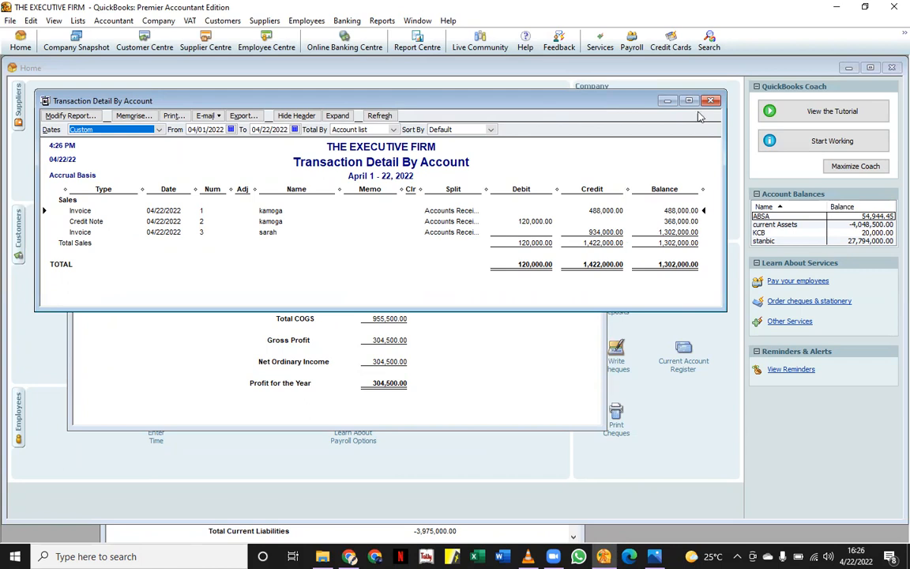
{"action": "key", "text": "Escape"}
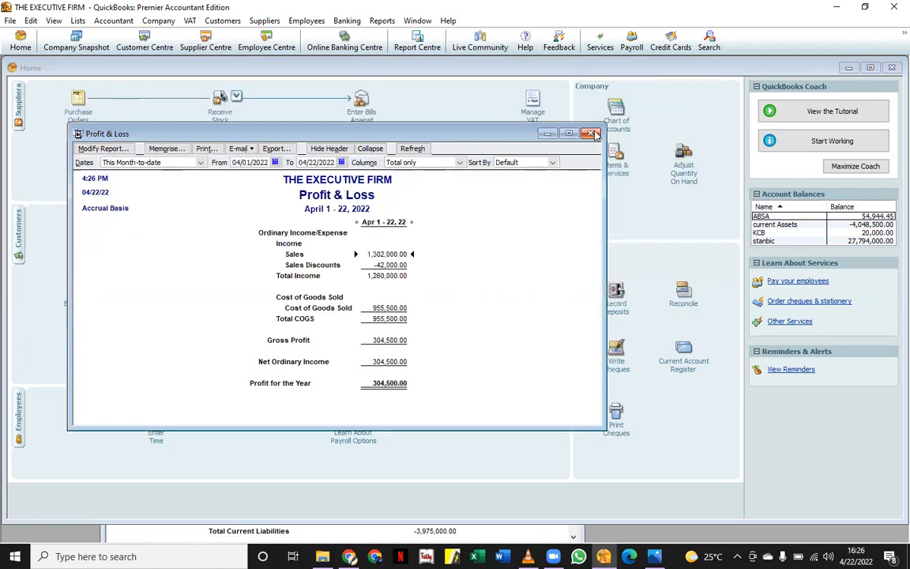
{"action": "left_click", "coordinate": [594, 134]}
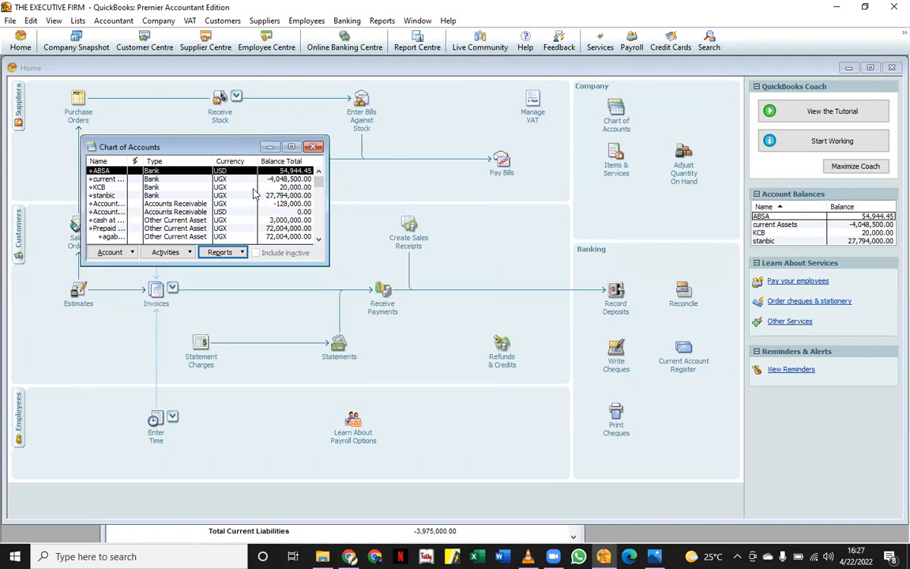
Review the QuickReport of the stanbic bank account from the chart of accounts, and close it
{"action": "left_click", "coordinate": [142, 188]}
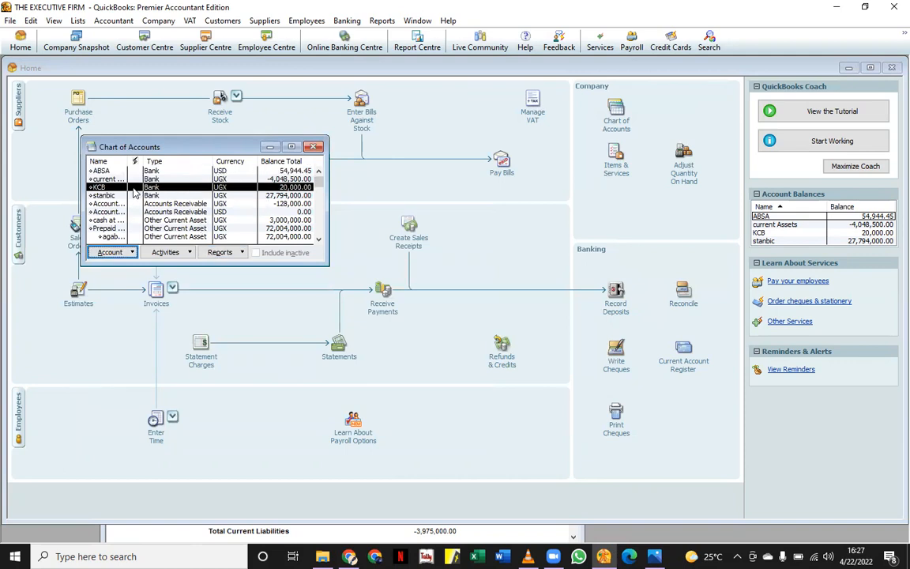
{"action": "left_click", "coordinate": [183, 195]}
{"action": "left_click", "coordinate": [221, 252]}
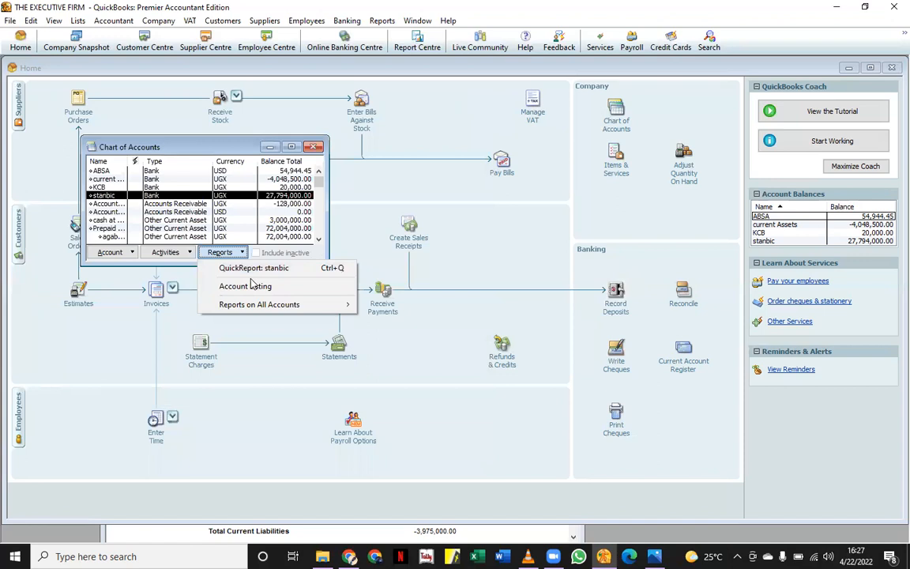
{"action": "left_click", "coordinate": [254, 268]}
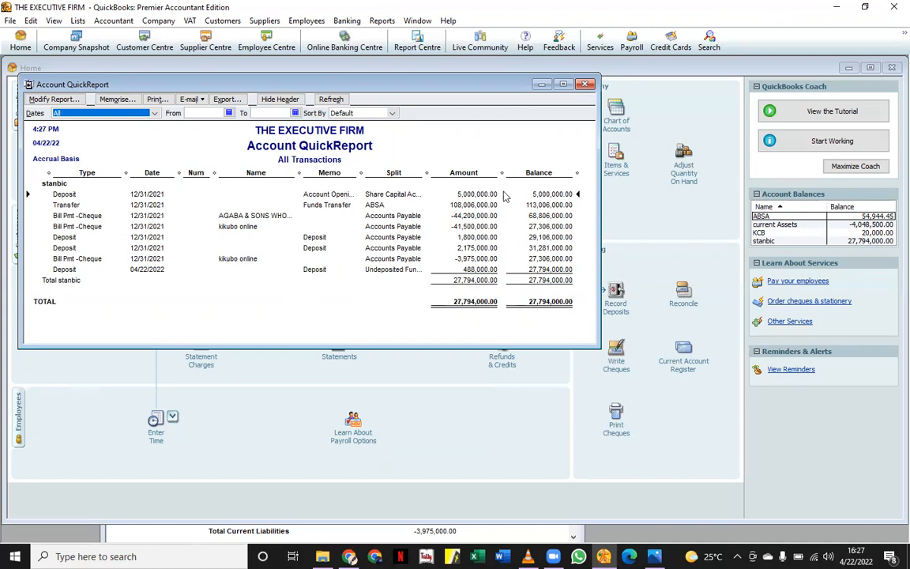
{"action": "left_click", "coordinate": [585, 84]}
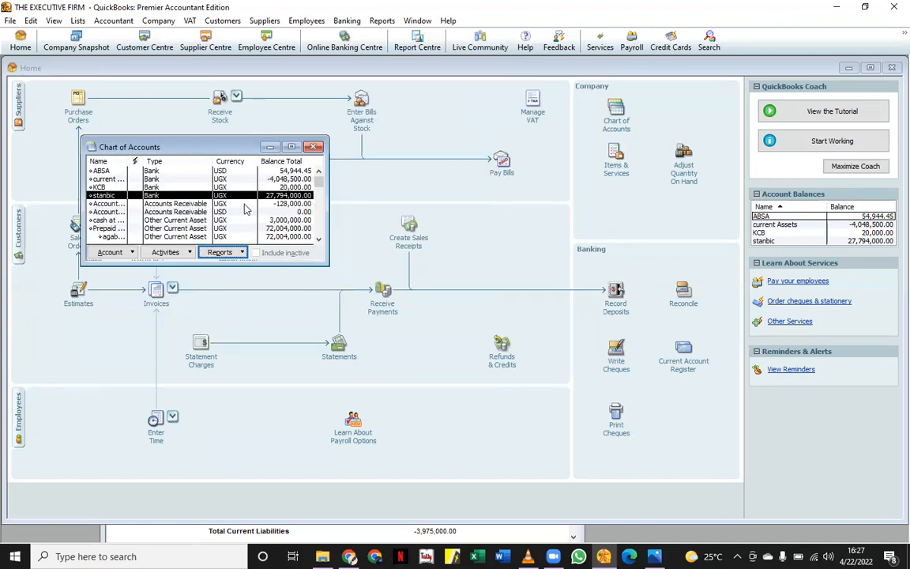
Review the QuickReport of the KCB bank account, and close the report
{"action": "left_click", "coordinate": [226, 186]}
{"action": "left_click", "coordinate": [237, 253]}
{"action": "left_click", "coordinate": [278, 269]}
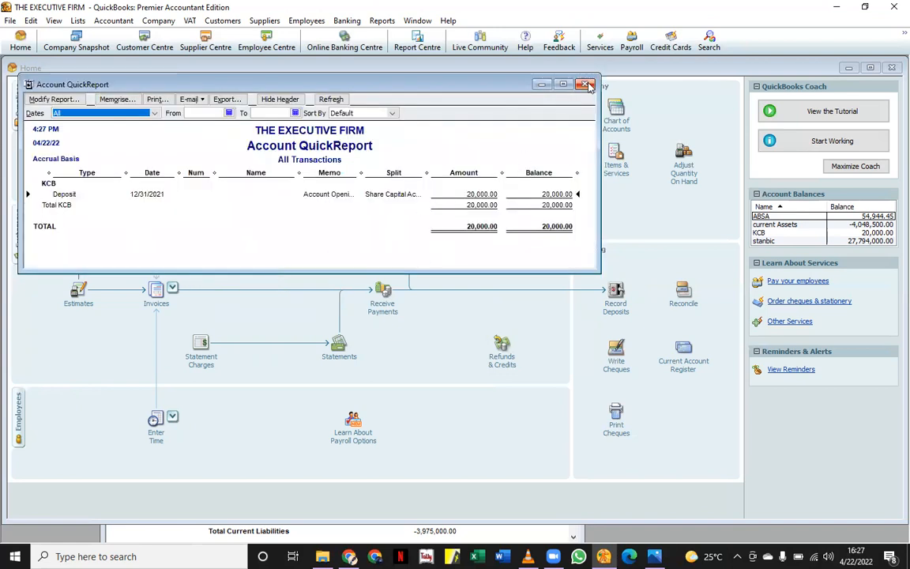
{"action": "left_click", "coordinate": [584, 85]}
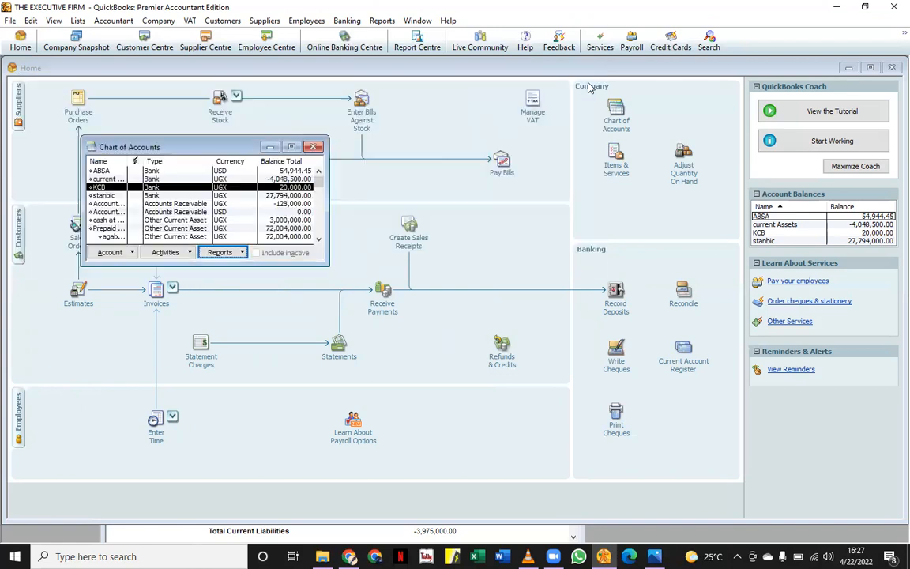
Record the deposit of the 900,000 customer payment into the stanbic account, and check for remaining payments to deposit
{"action": "left_click", "coordinate": [611, 308]}
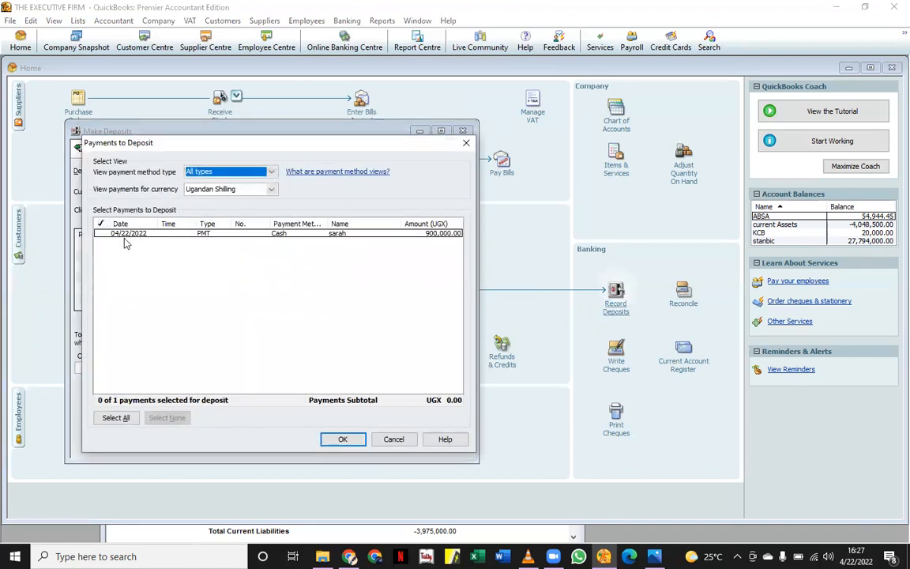
{"action": "left_click", "coordinate": [100, 233]}
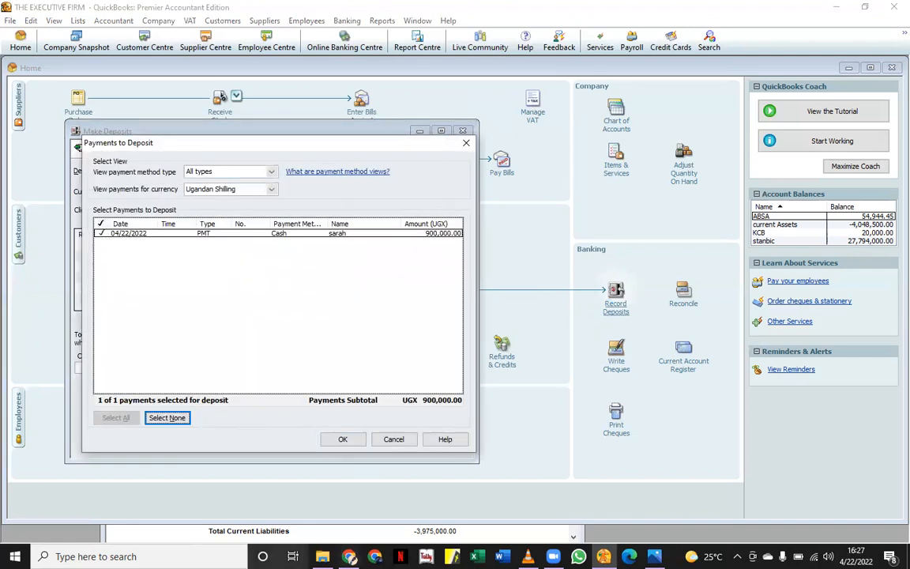
{"action": "left_click", "coordinate": [339, 441]}
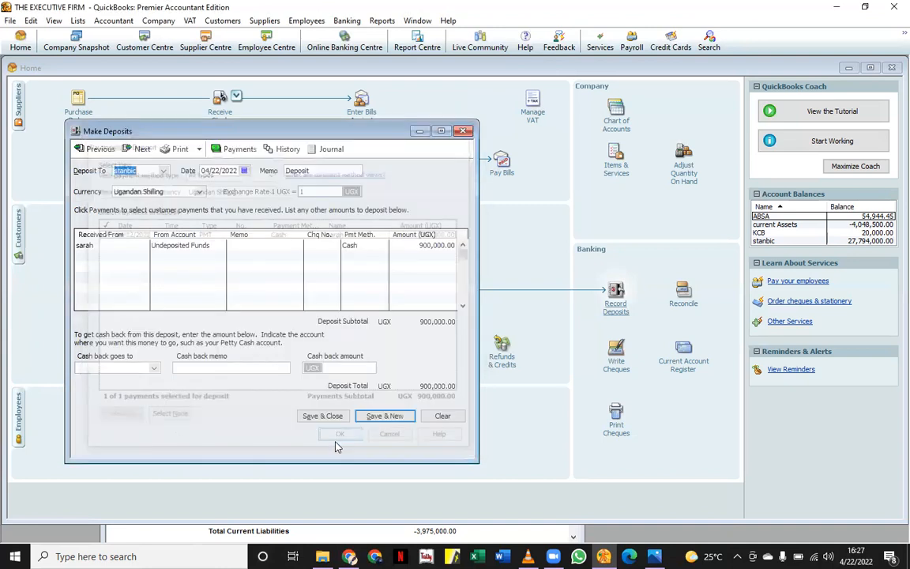
{"action": "left_click", "coordinate": [165, 172]}
{"action": "left_click", "coordinate": [165, 173]}
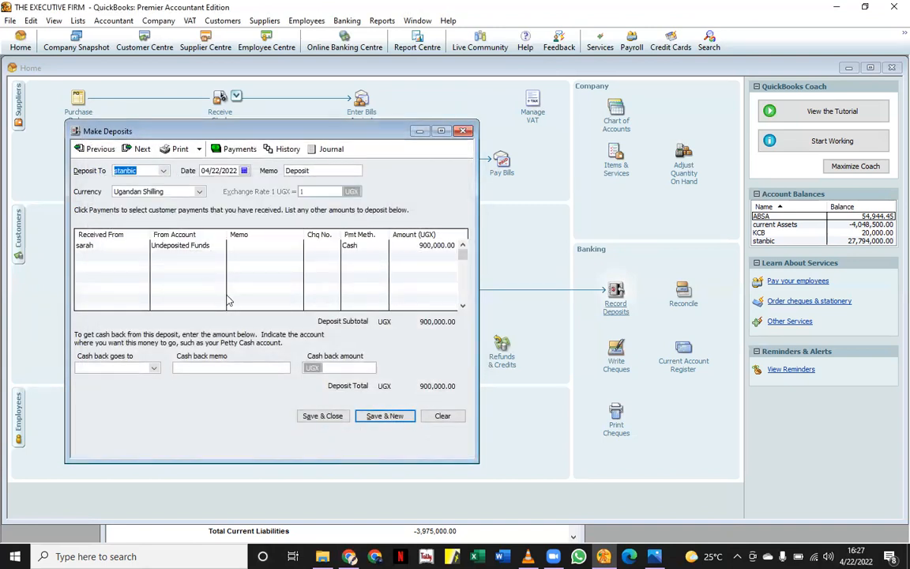
{"action": "left_click", "coordinate": [324, 417]}
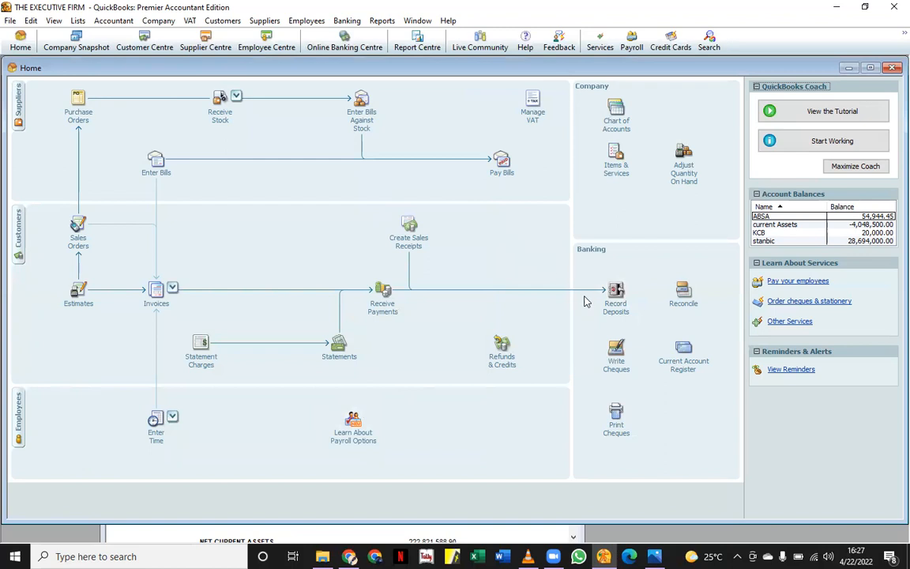
{"action": "left_click", "coordinate": [615, 293]}
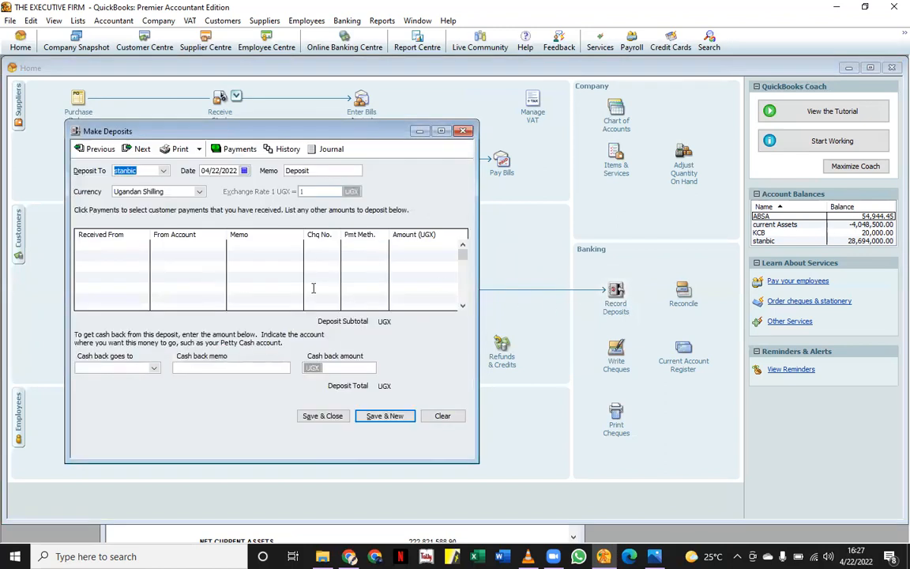
{"action": "left_click", "coordinate": [464, 132]}
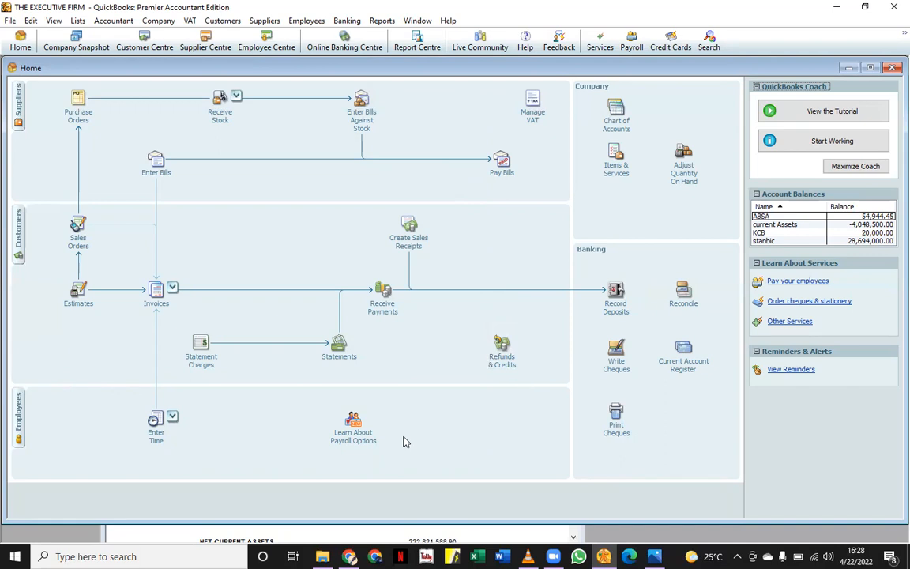
Start a credit note for the customer whose payment was just deposited
{"action": "left_click", "coordinate": [506, 365]}
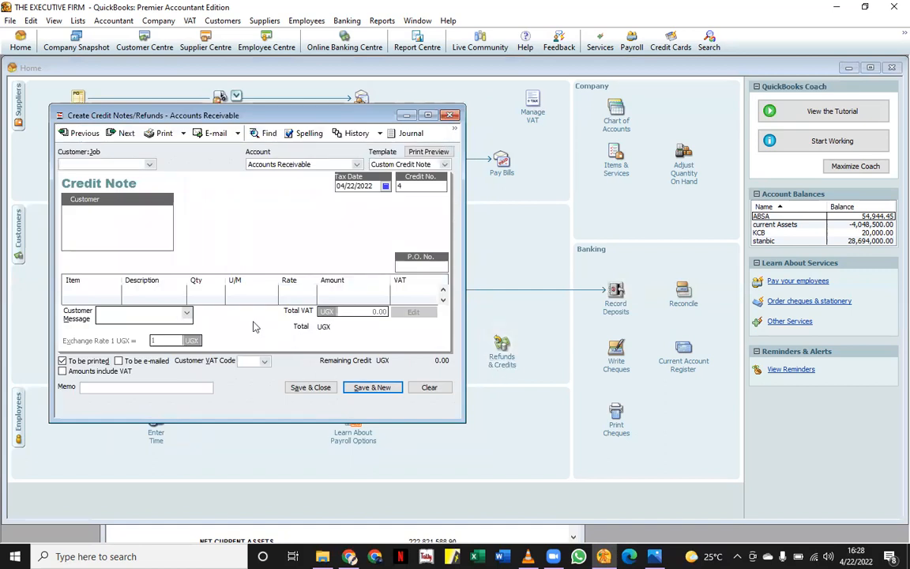
{"action": "left_click", "coordinate": [149, 165]}
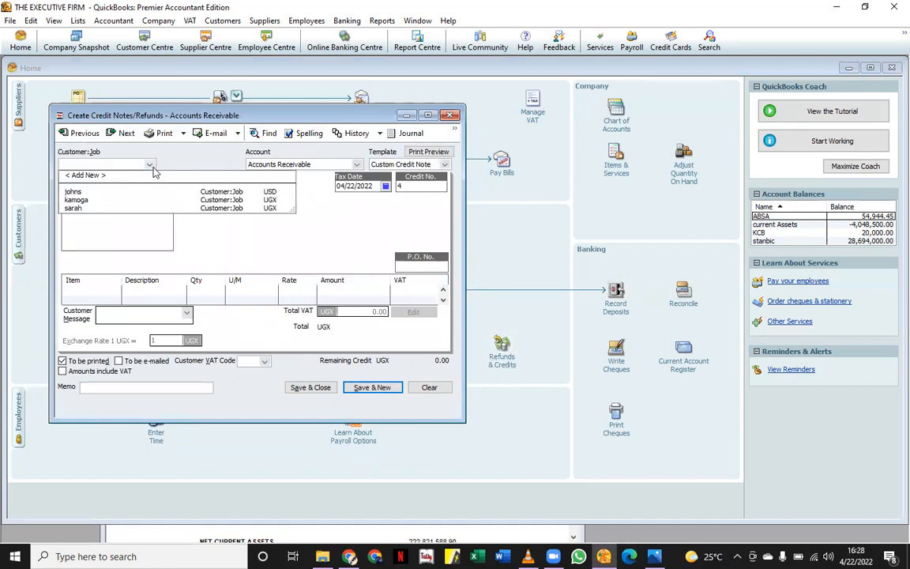
{"action": "left_click", "coordinate": [73, 208]}
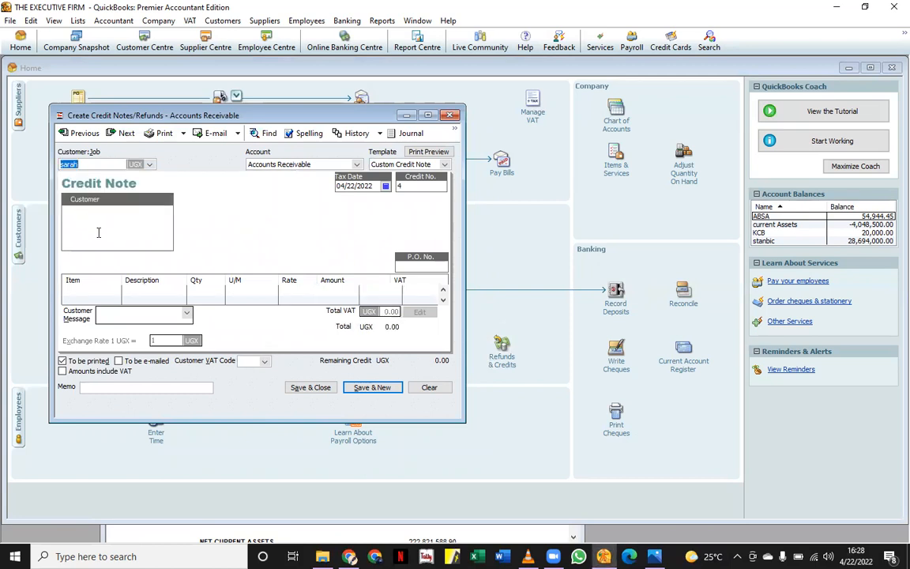
Add IRON SHEETS with a quantity of 5 as the first item of the credit note
{"action": "left_click", "coordinate": [110, 294]}
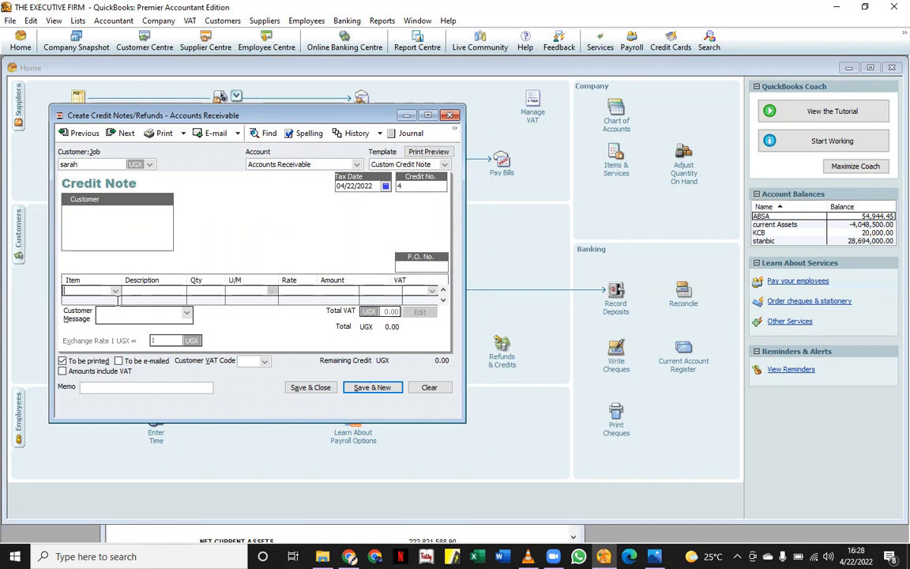
{"action": "left_click", "coordinate": [115, 293]}
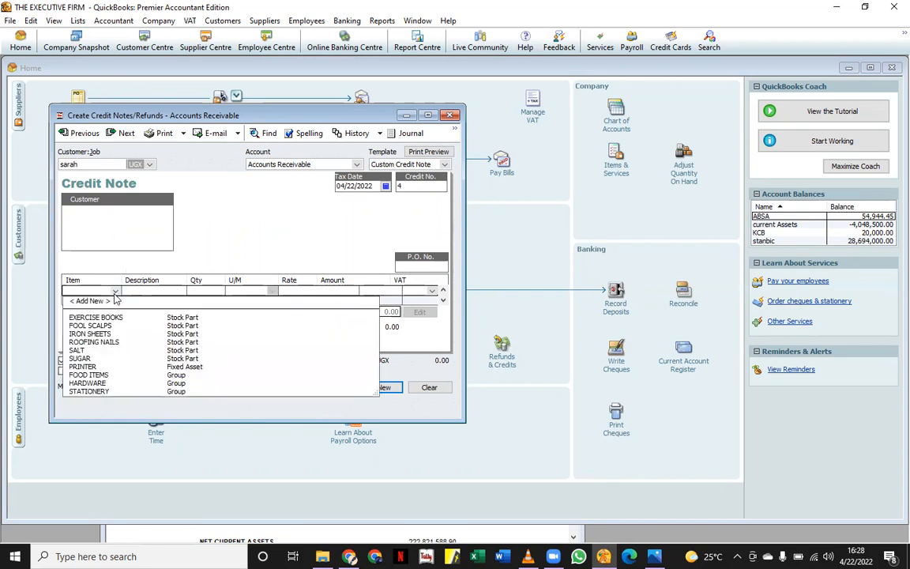
{"action": "left_click", "coordinate": [91, 334]}
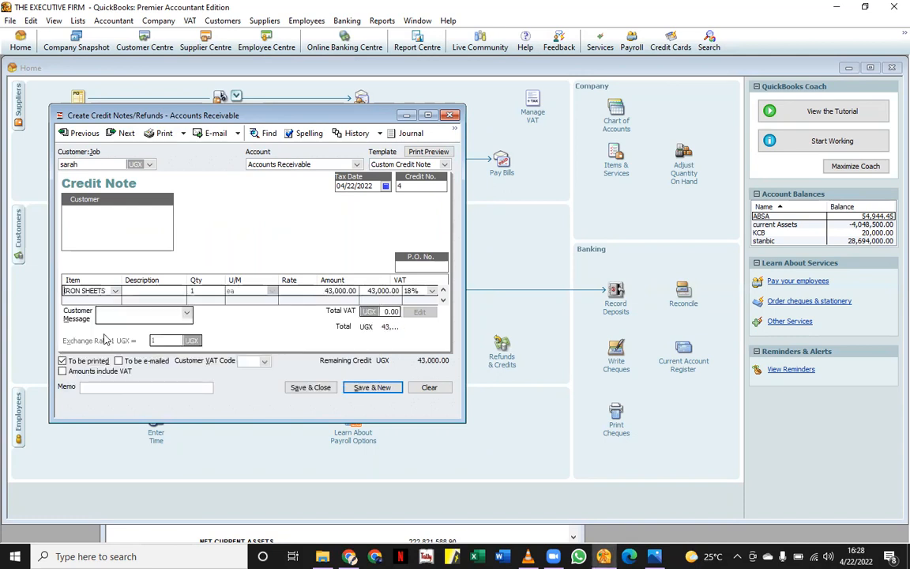
{"action": "left_click", "coordinate": [210, 292]}
{"action": "type", "text": "5"}
Add ROOFING NAILS with a quantity of 2 as the second item of the credit note
{"action": "left_click", "coordinate": [116, 293]}
{"action": "left_click", "coordinate": [116, 293]}
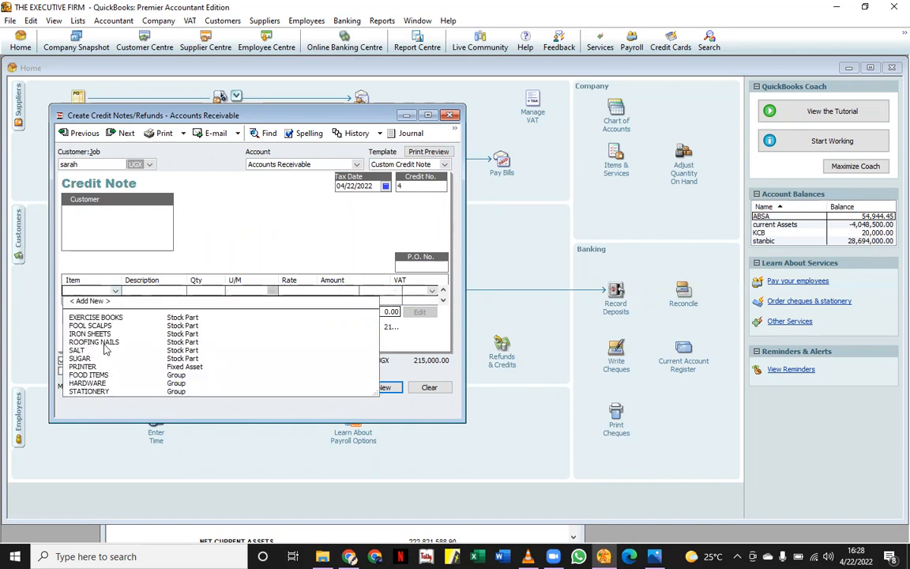
{"action": "left_click", "coordinate": [106, 343]}
{"action": "left_click", "coordinate": [198, 291]}
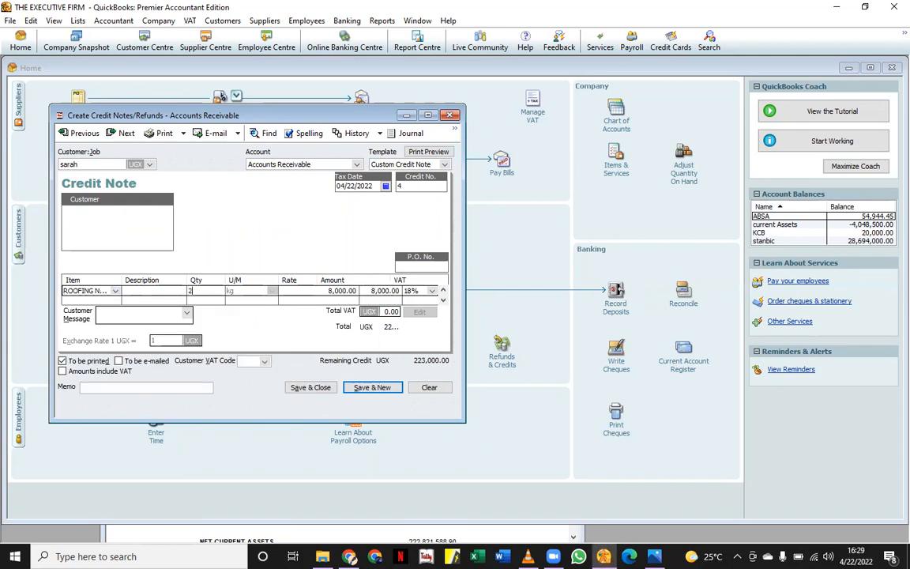
{"action": "left_click", "coordinate": [102, 298]}
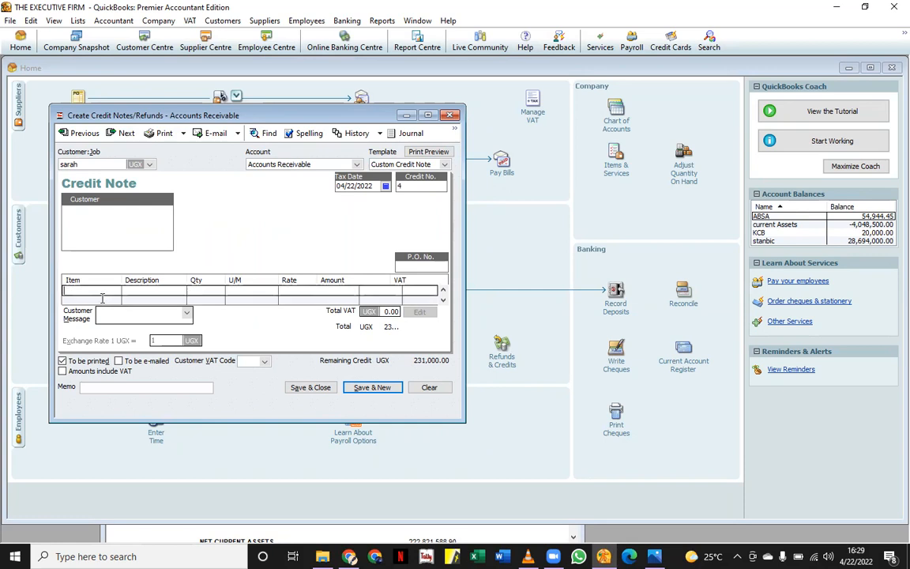
Save the credit note and choose to give a refund for its remaining balance
{"action": "left_click", "coordinate": [311, 387]}
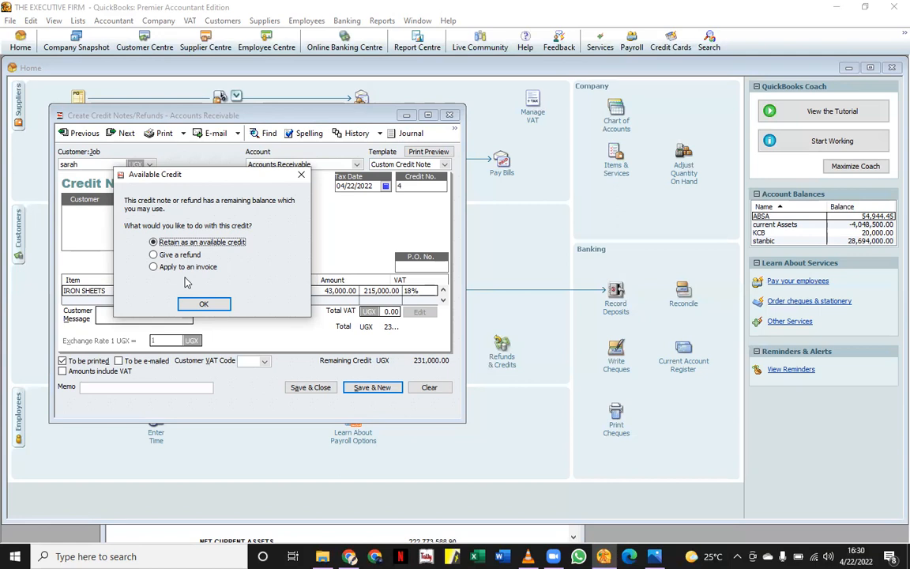
{"action": "left_click", "coordinate": [169, 255]}
{"action": "left_click", "coordinate": [207, 307]}
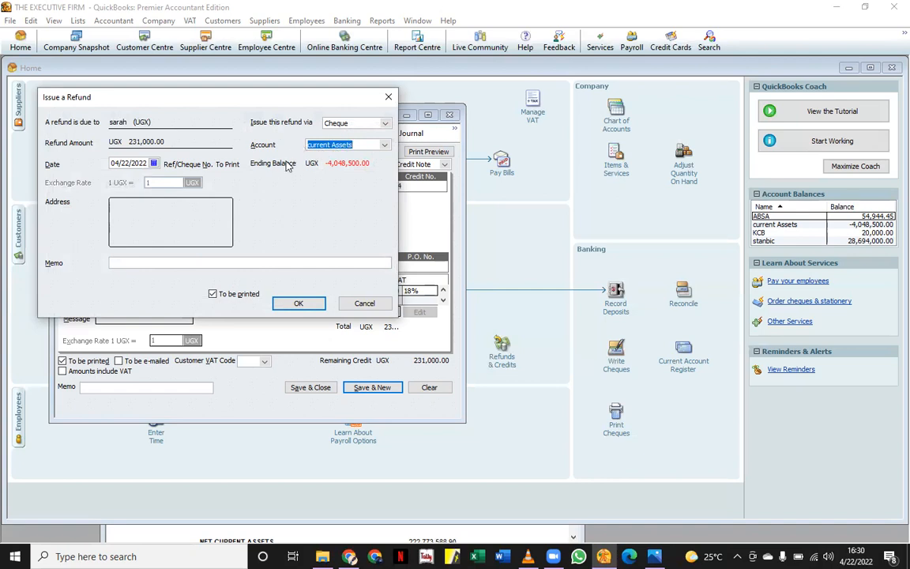
Issue the refund by cheque from the stanbic account with the memo "being for sales returns"
{"action": "left_click", "coordinate": [349, 143]}
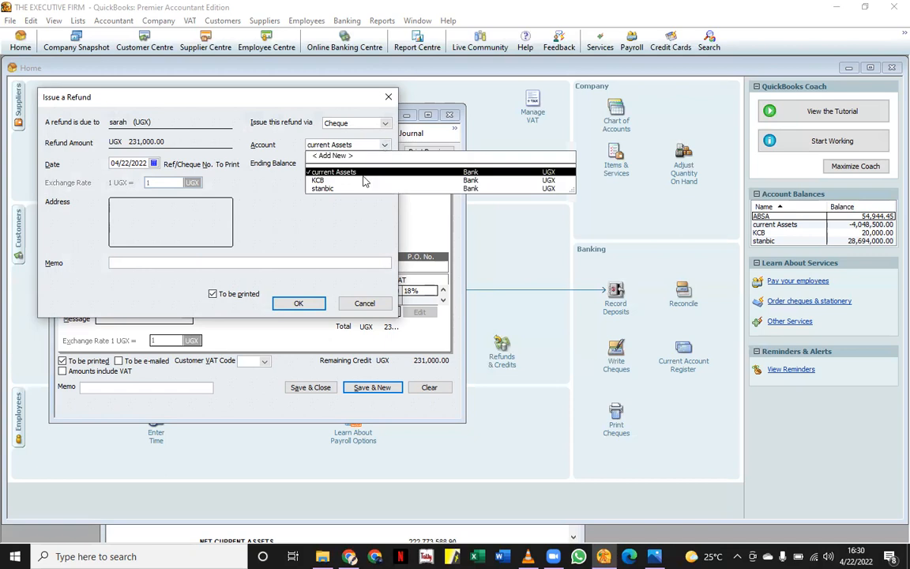
{"action": "left_click", "coordinate": [330, 189]}
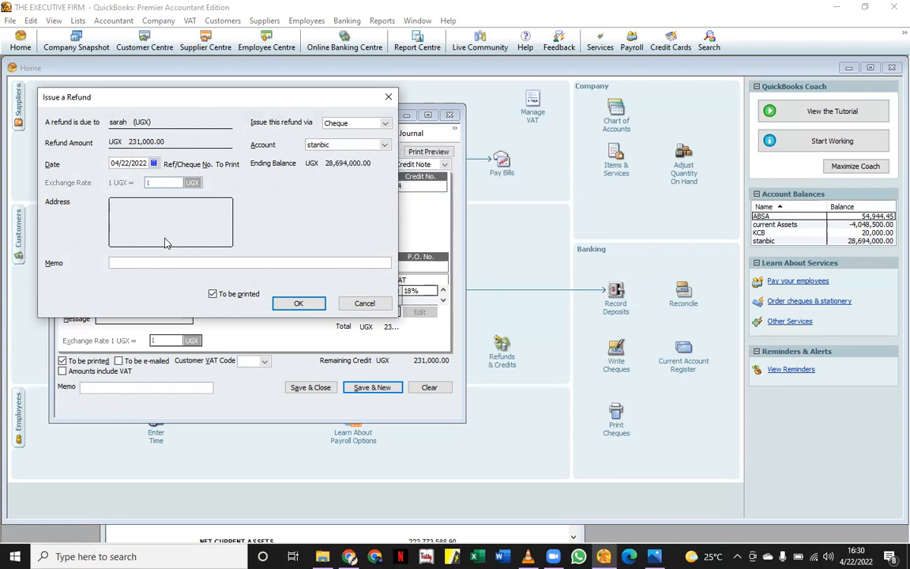
{"action": "left_click", "coordinate": [156, 263]}
{"action": "type", "text": "being for sales returns"}
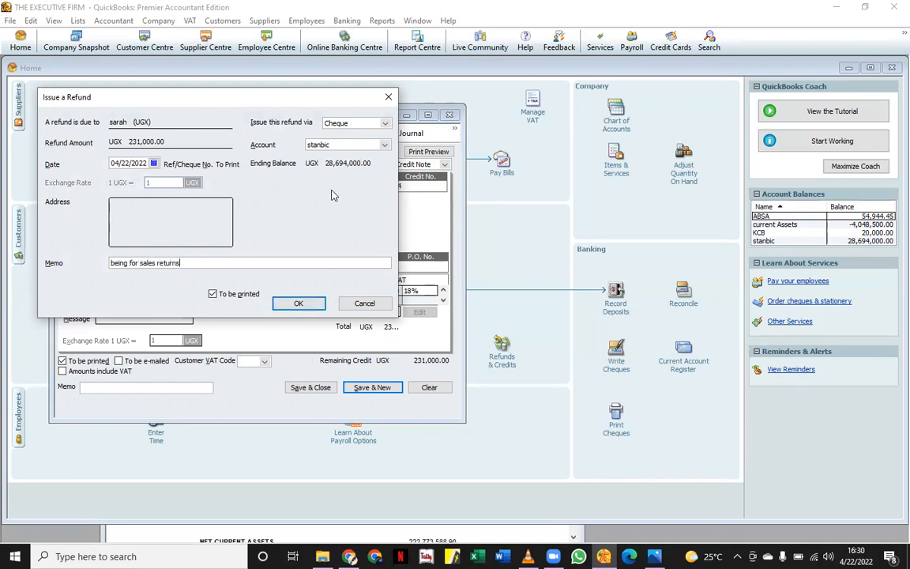
{"action": "left_click", "coordinate": [310, 300]}
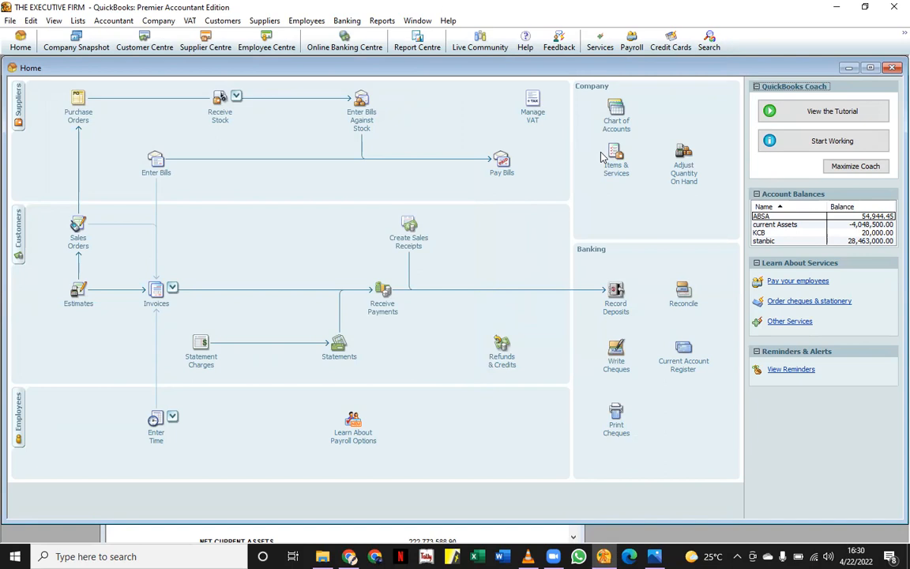
Run the Profit & Loss report on all accounts from the chart of accounts
{"action": "left_click", "coordinate": [624, 120]}
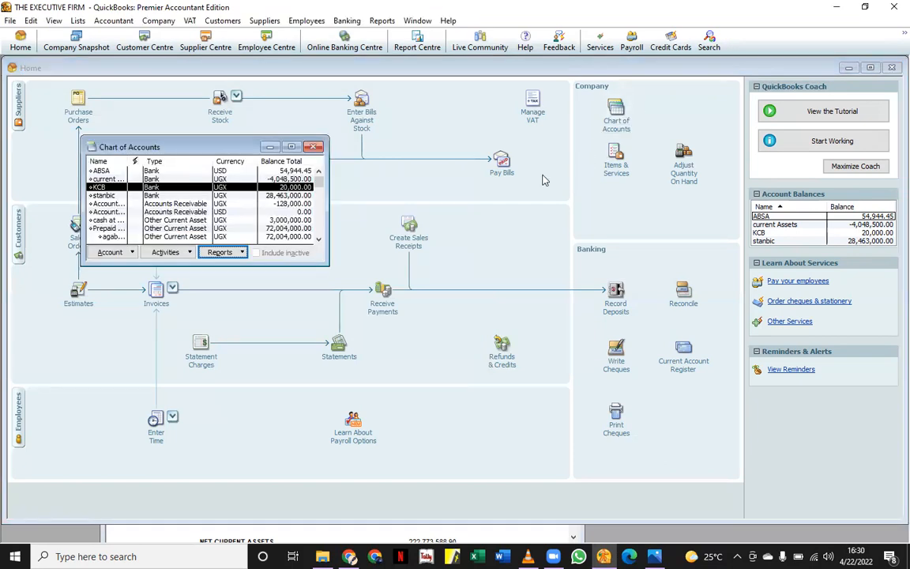
{"action": "left_click", "coordinate": [221, 252]}
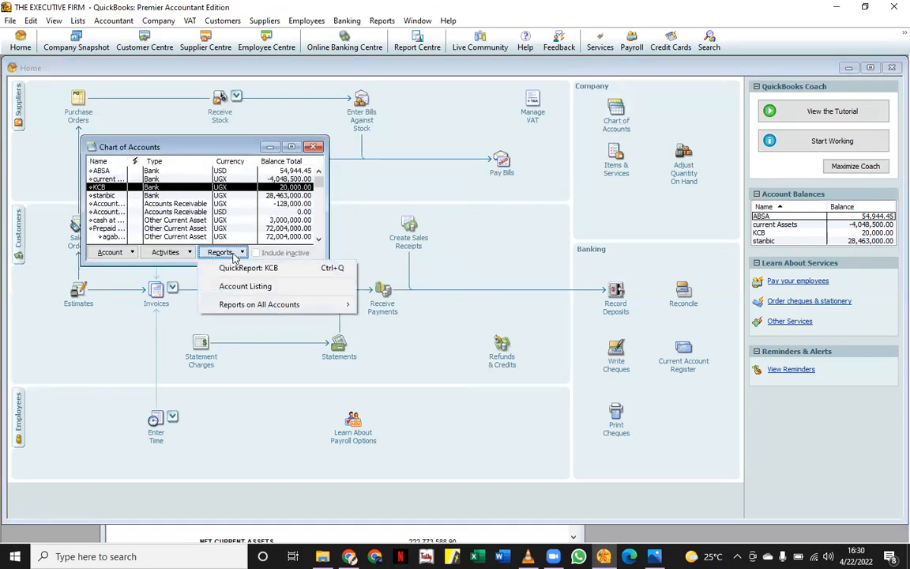
{"action": "mouse_move", "coordinate": [288, 310]}
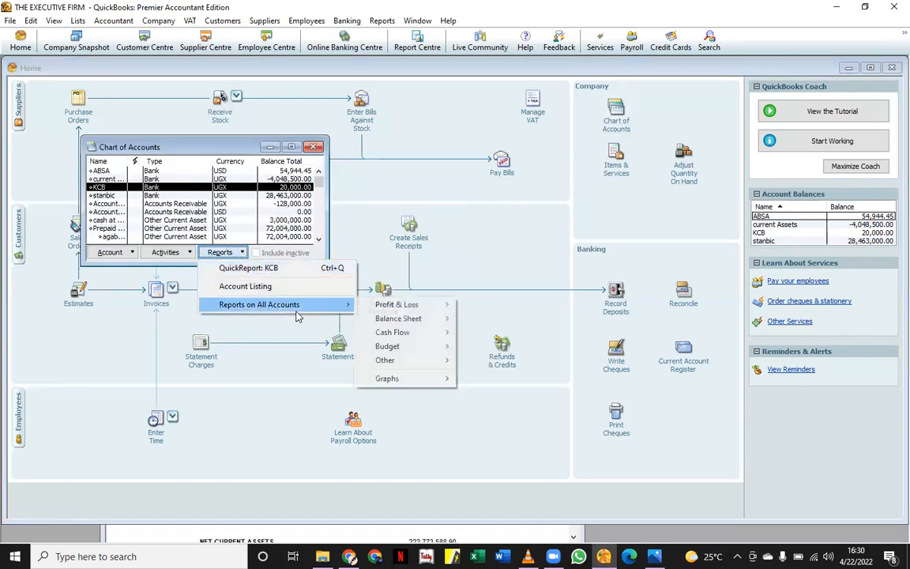
{"action": "mouse_move", "coordinate": [427, 309]}
{"action": "left_click", "coordinate": [494, 305]}
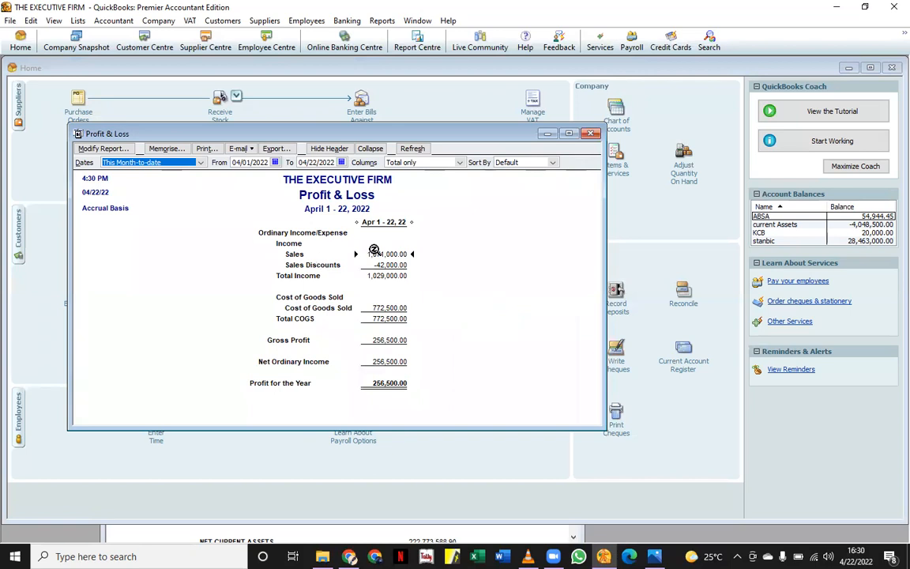
Examine the transactions behind the Sales figure, inspect credit note 4, and close the reports and chart of accounts
{"action": "double_click", "coordinate": [376, 254]}
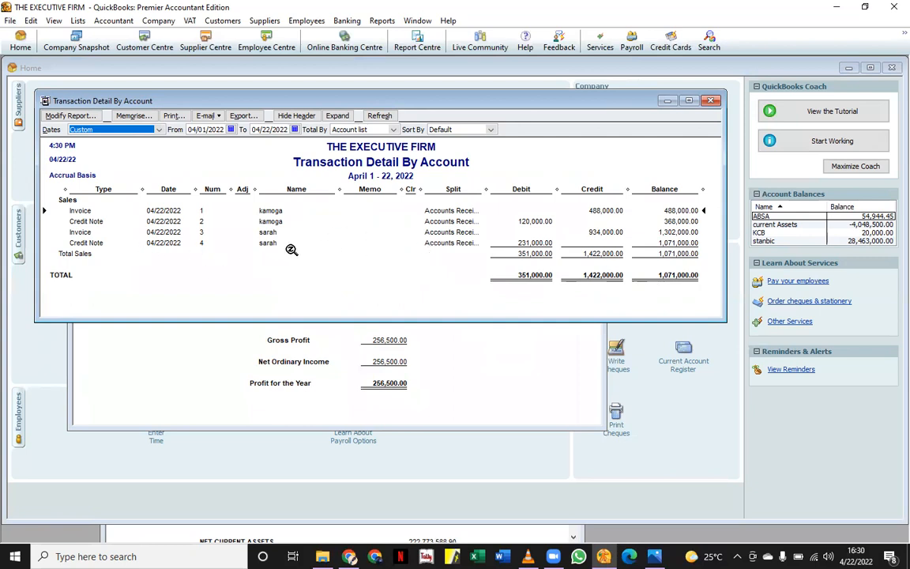
{"action": "double_click", "coordinate": [154, 244]}
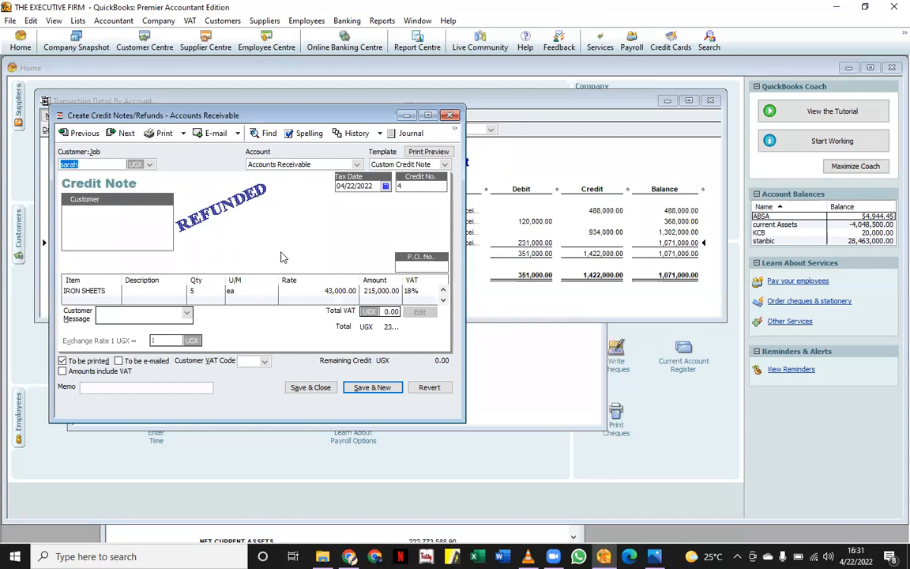
{"action": "left_click", "coordinate": [449, 116]}
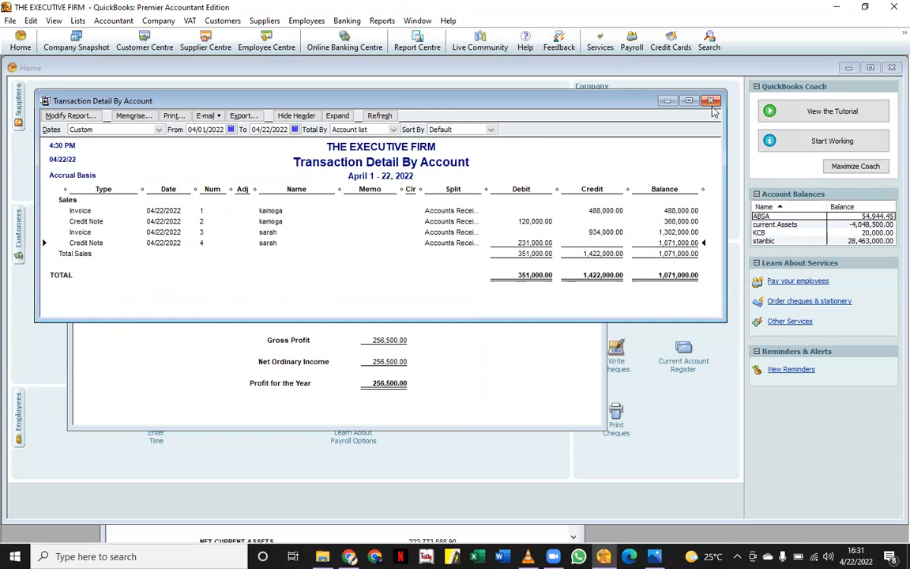
{"action": "key", "text": "Escape"}
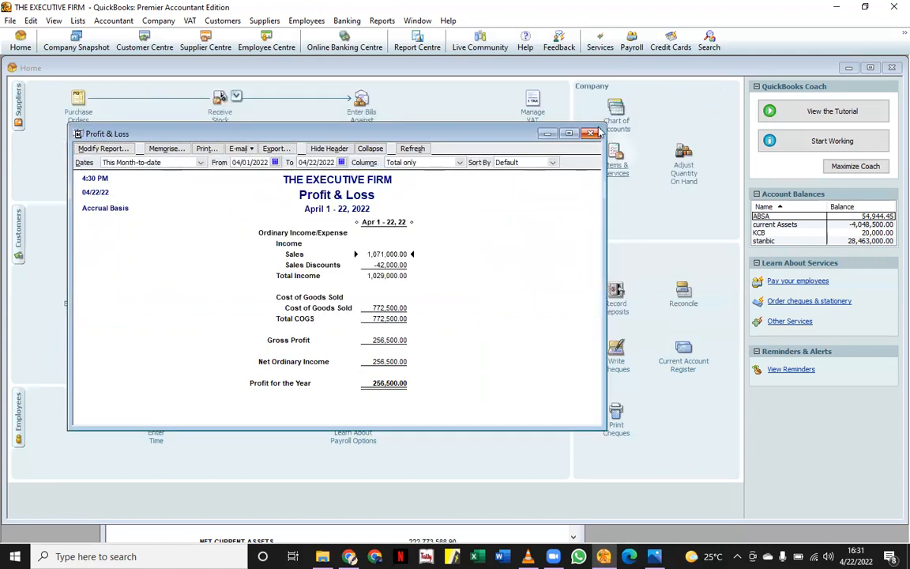
{"action": "left_click", "coordinate": [593, 133]}
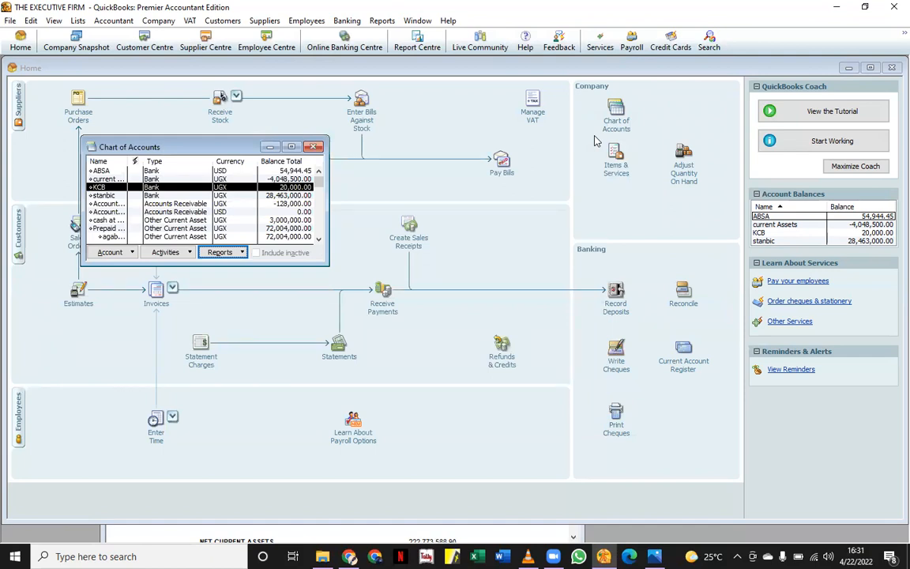
{"action": "left_click", "coordinate": [314, 147]}
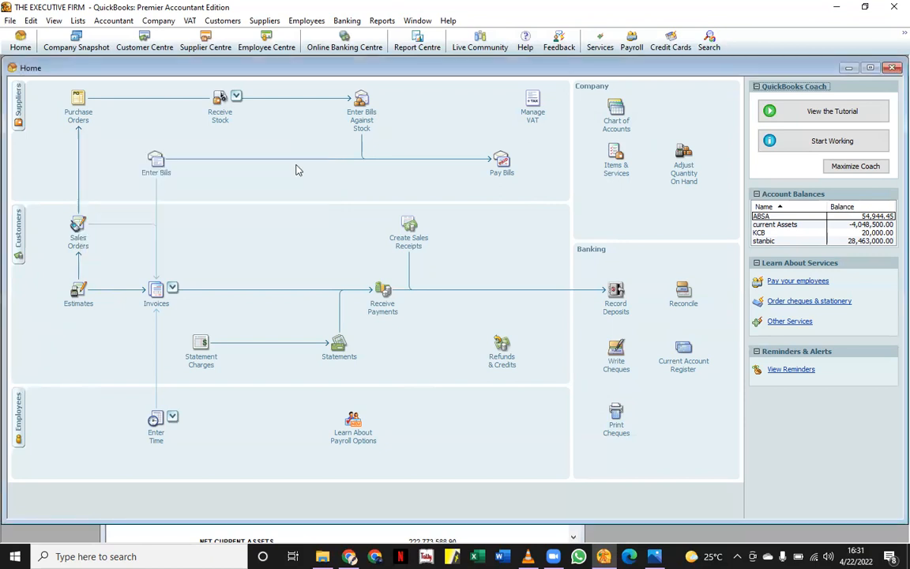
Start a new invoice for the customer billed in USD
{"action": "mouse_move", "coordinate": [154, 300]}
{"action": "left_click", "coordinate": [201, 318]}
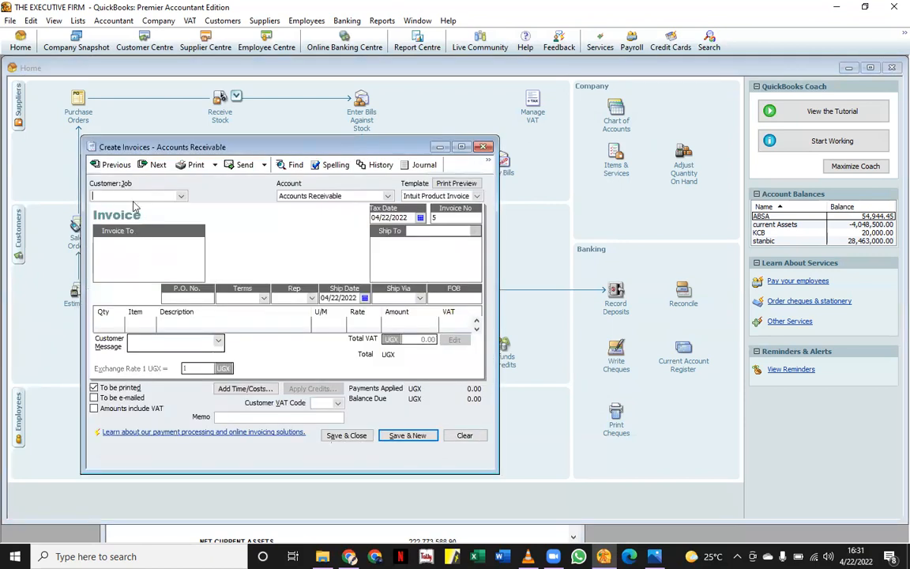
{"action": "left_click", "coordinate": [181, 196]}
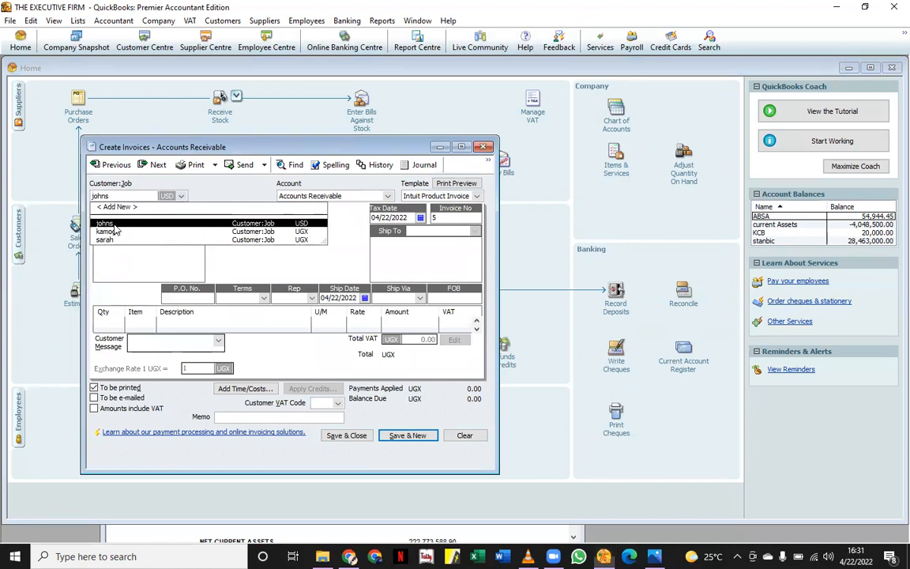
{"action": "left_click", "coordinate": [106, 223]}
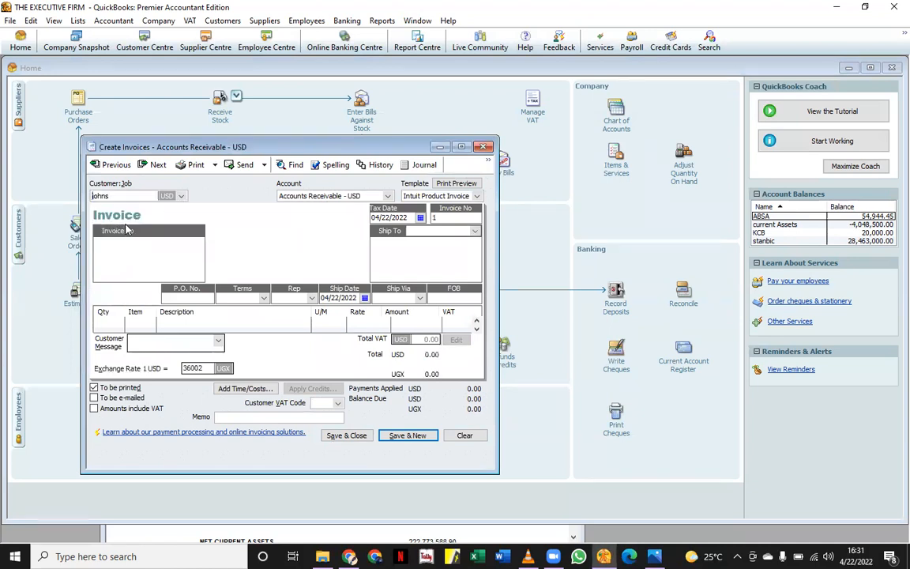
Add EXERCISE BOOKS with a quantity of 5 as the first item of the invoice
{"action": "left_click", "coordinate": [117, 324]}
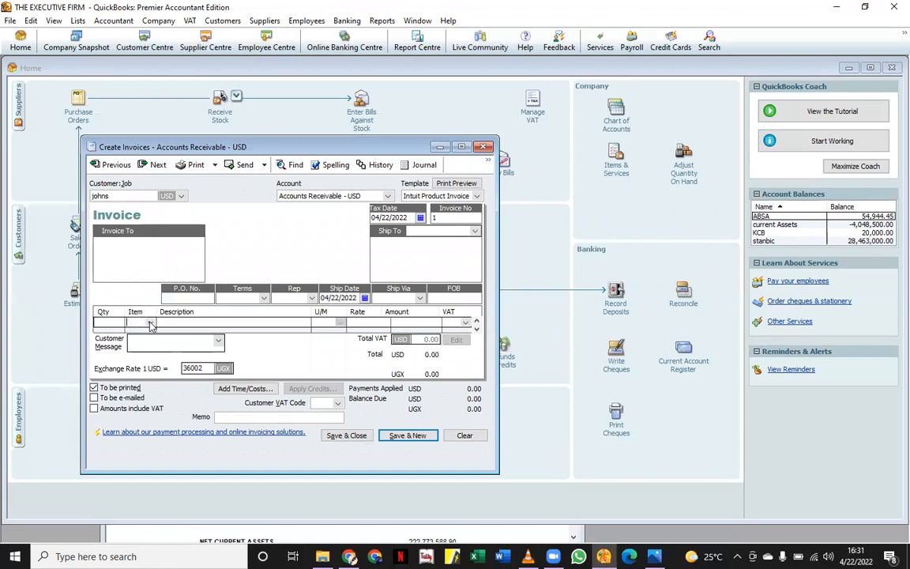
{"action": "left_click", "coordinate": [148, 323]}
{"action": "left_click", "coordinate": [136, 341]}
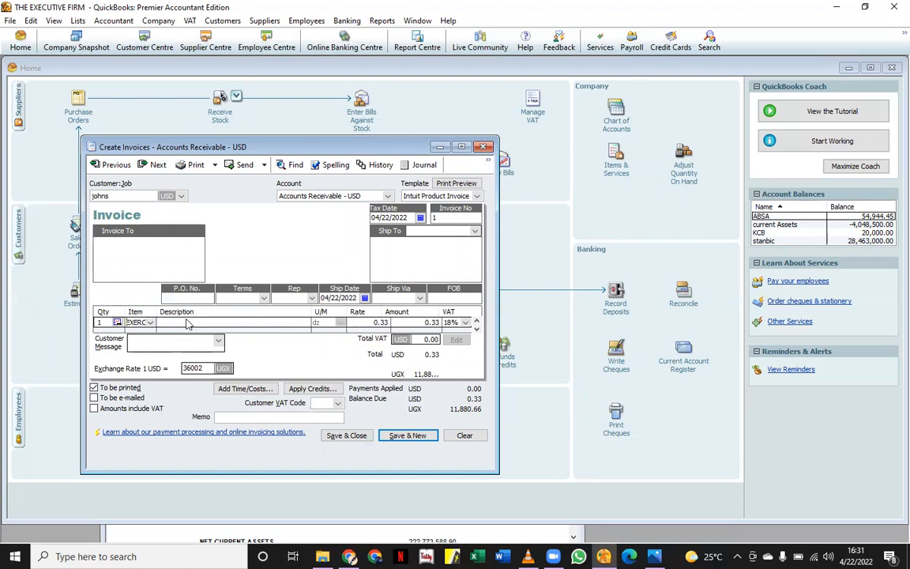
{"action": "left_click", "coordinate": [107, 323]}
{"action": "type", "text": "9"}
{"action": "key", "text": "BackSpace"}
{"action": "type", "text": "5"}
{"action": "left_click", "coordinate": [160, 251]}
Set the invoice's exchange rate to 3600 UGX per USD and save the invoice
{"action": "left_click", "coordinate": [203, 369]}
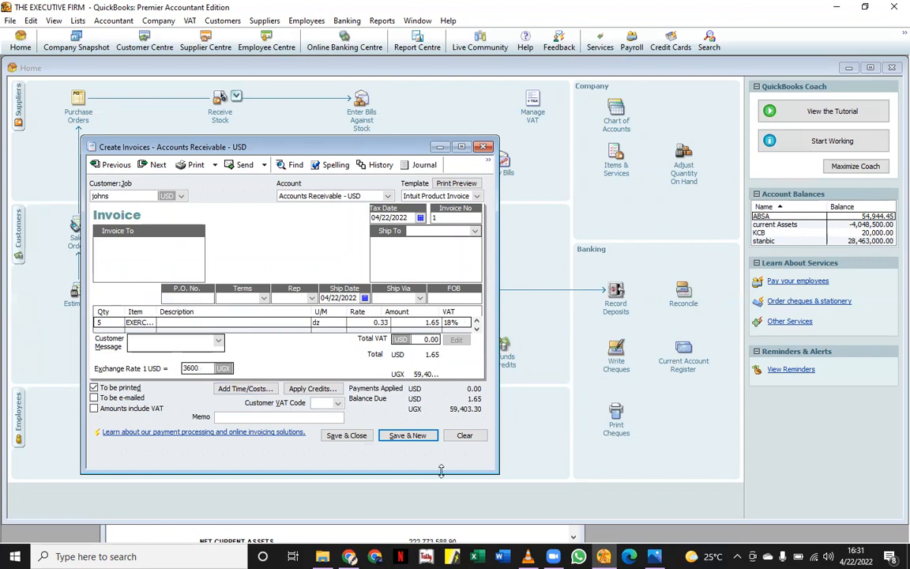
{"action": "left_click", "coordinate": [355, 439]}
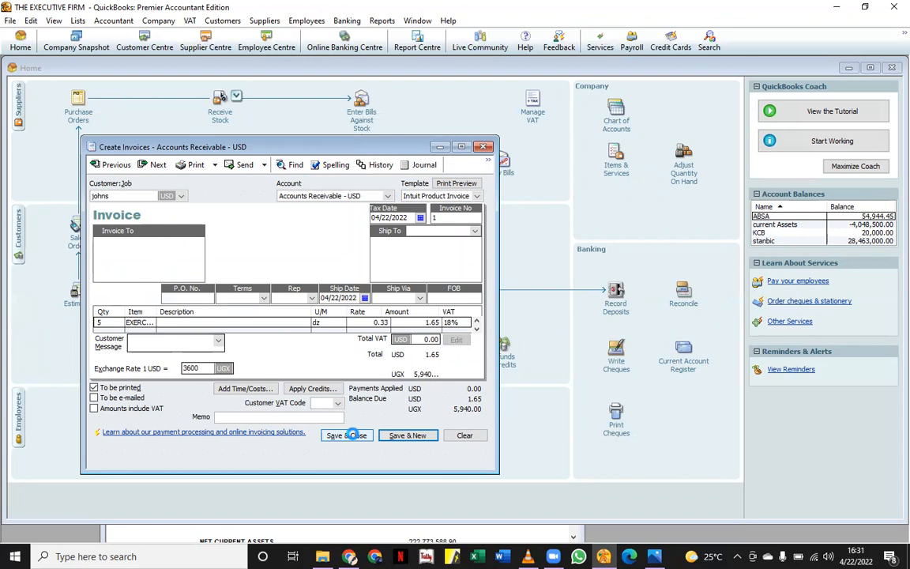
{"action": "left_click", "coordinate": [383, 294]}
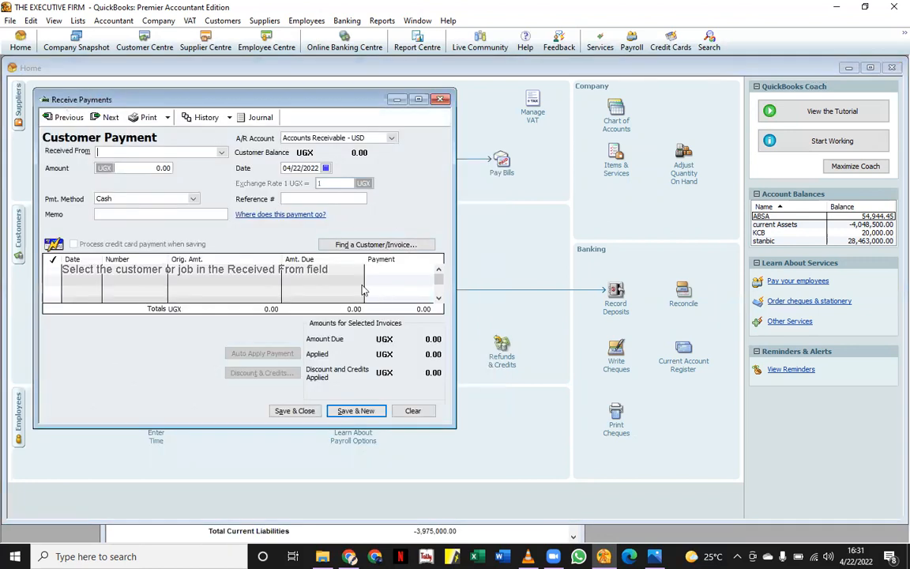
{"action": "left_click", "coordinate": [441, 99]}
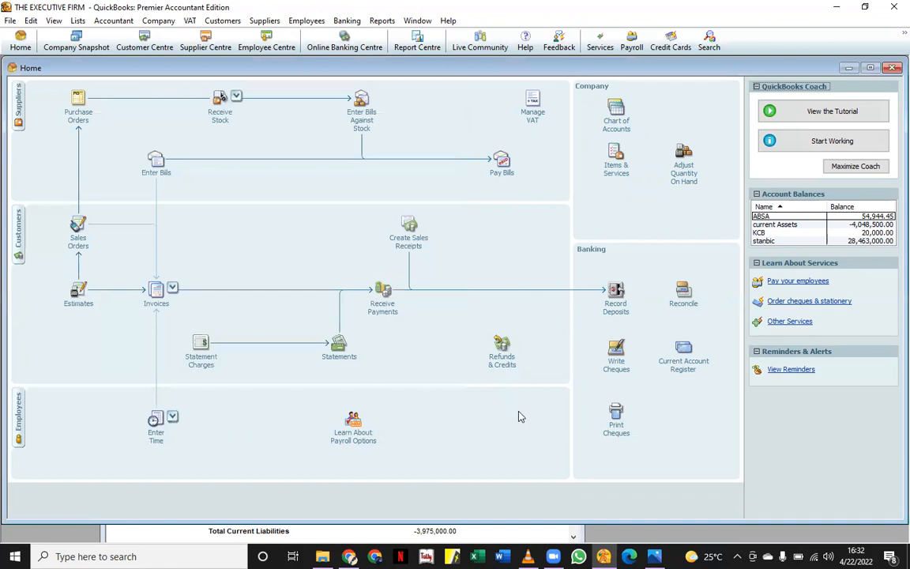
Start a credit note for the same USD customer
{"action": "left_click", "coordinate": [503, 358]}
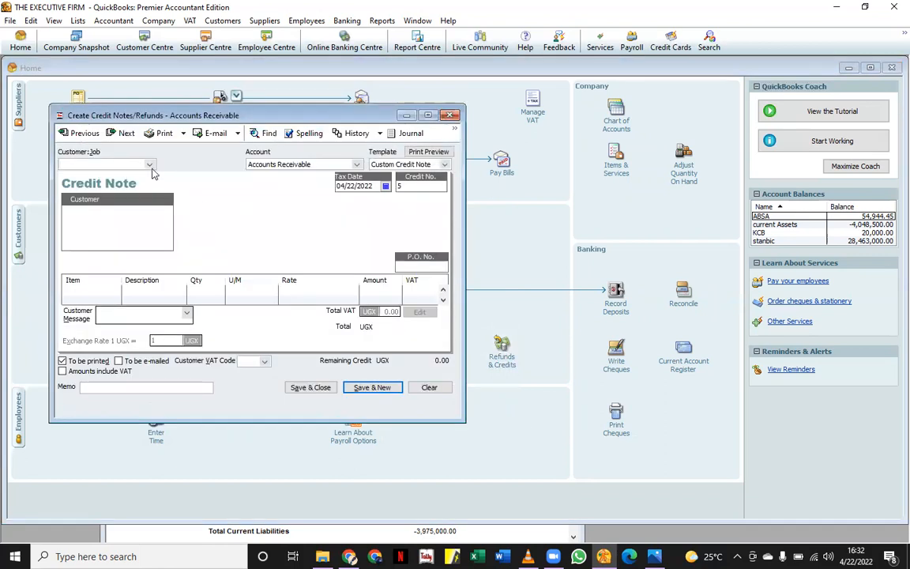
{"action": "left_click", "coordinate": [149, 165]}
{"action": "left_click", "coordinate": [76, 192]}
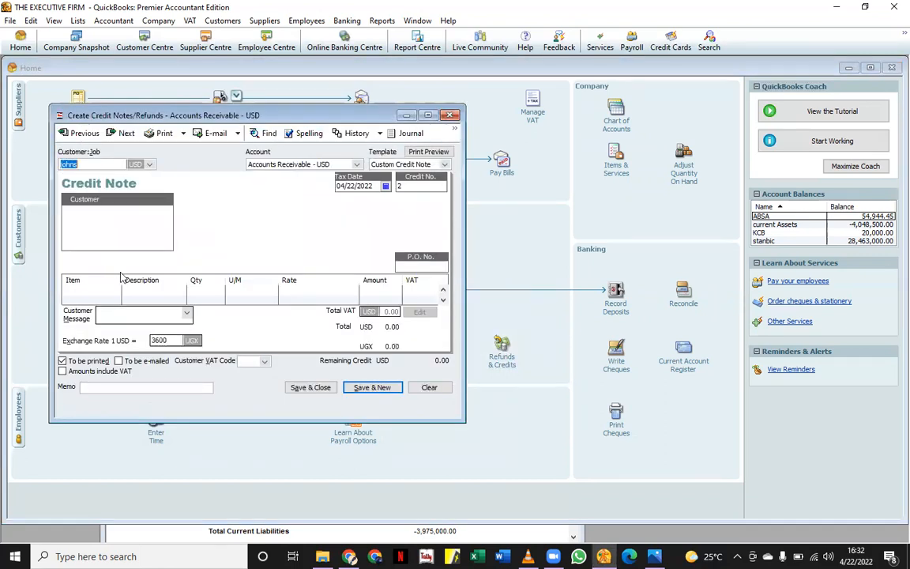
Add EXERCISE BOOKS with a quantity of 2 as the first item of the credit note
{"action": "left_click", "coordinate": [97, 291]}
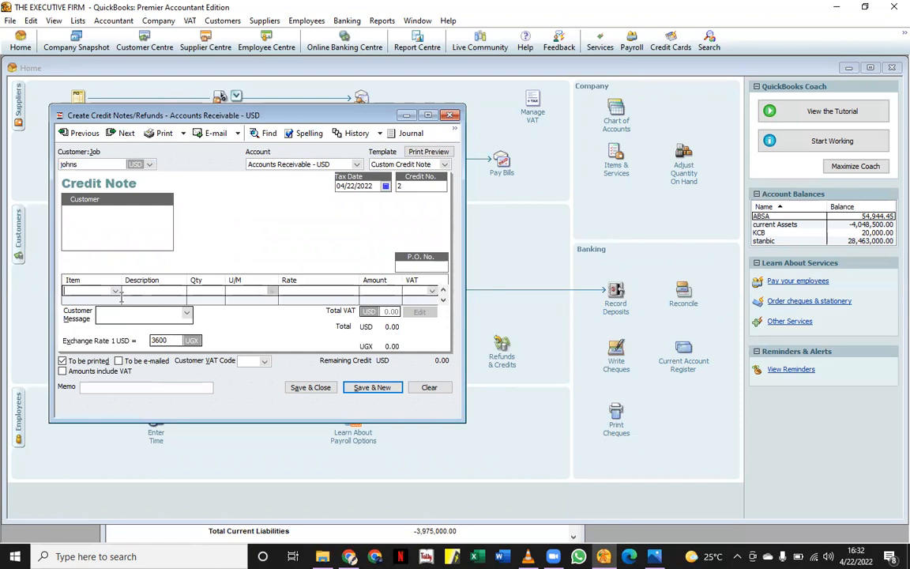
{"action": "left_click", "coordinate": [116, 292]}
{"action": "left_click", "coordinate": [96, 317]}
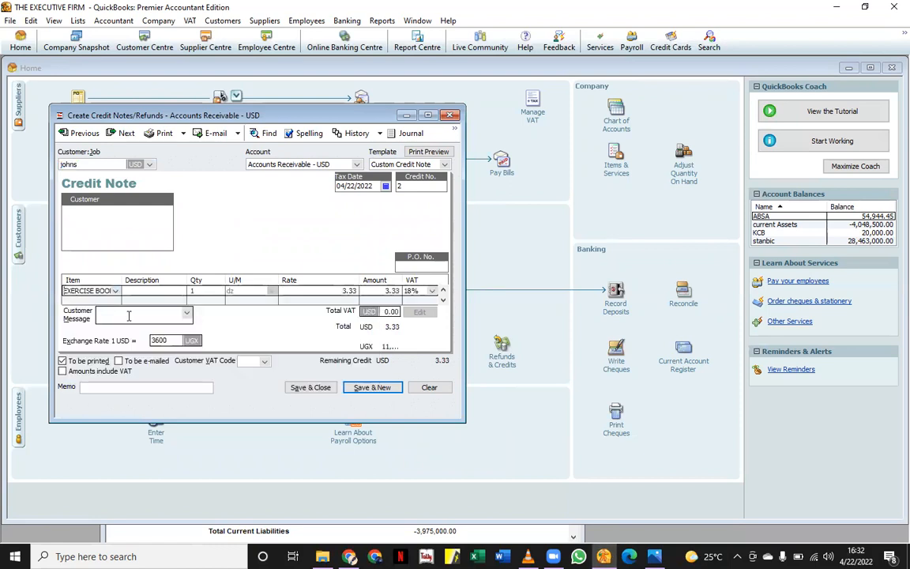
{"action": "left_click", "coordinate": [199, 292]}
{"action": "type", "text": "2"}
{"action": "left_click", "coordinate": [158, 318]}
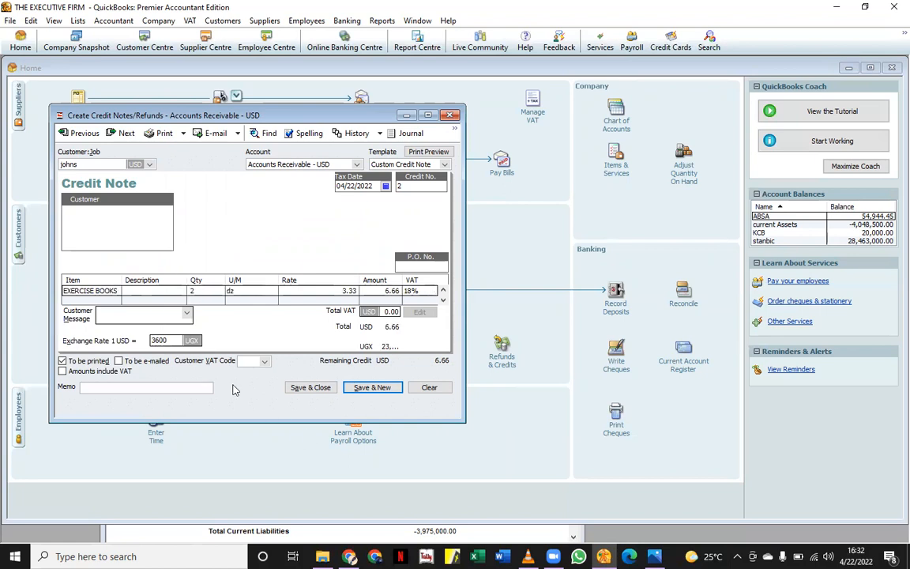
Save the credit note and apply its credit to the customer's outstanding USD invoice 1
{"action": "left_click", "coordinate": [312, 387]}
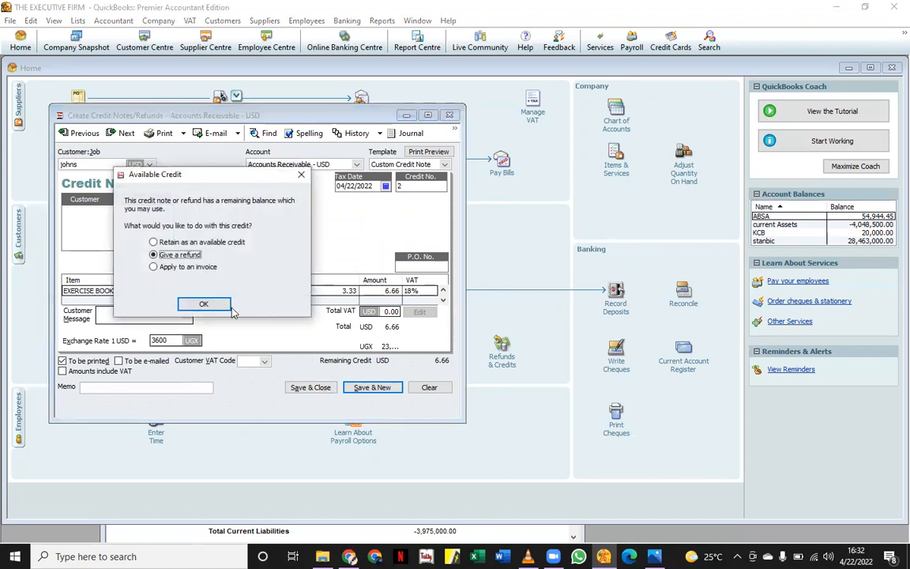
{"action": "left_click", "coordinate": [157, 269]}
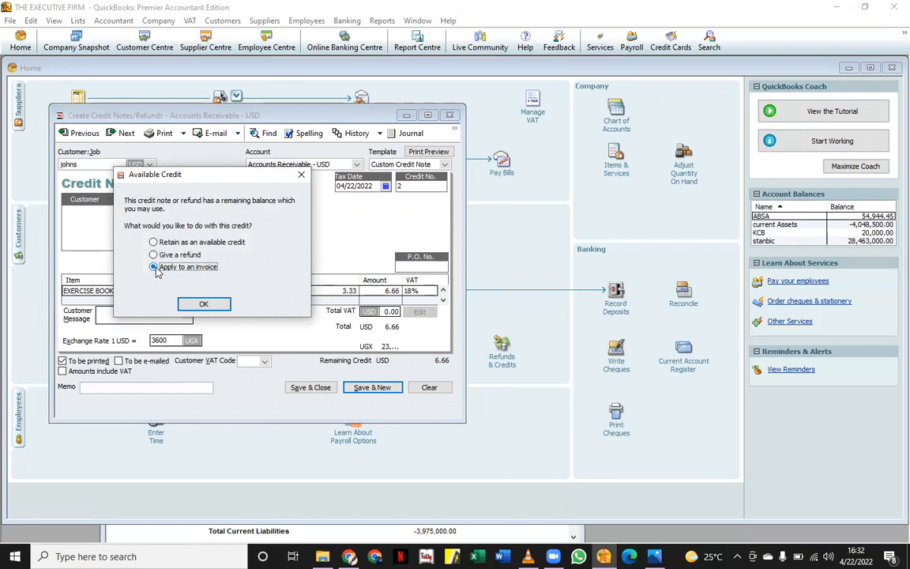
{"action": "left_click", "coordinate": [203, 304]}
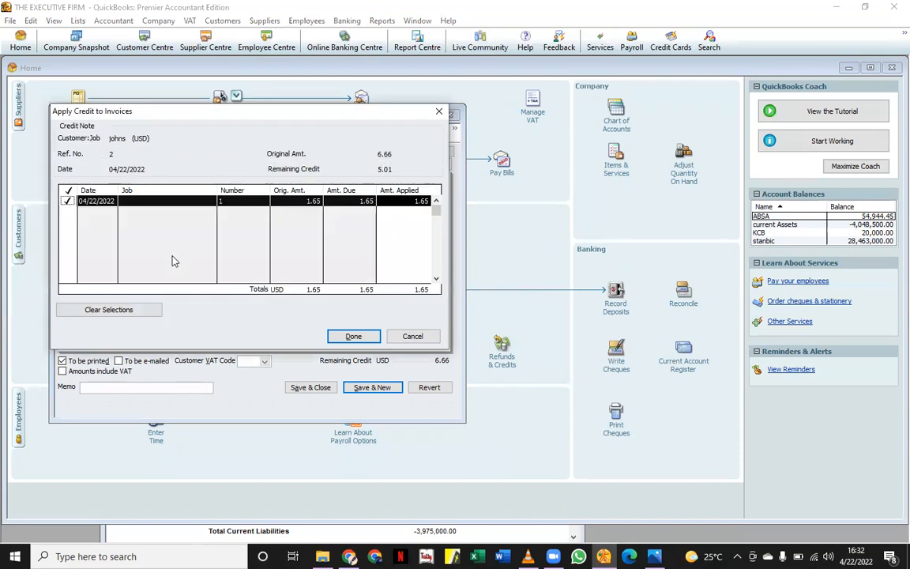
{"action": "left_click", "coordinate": [350, 336]}
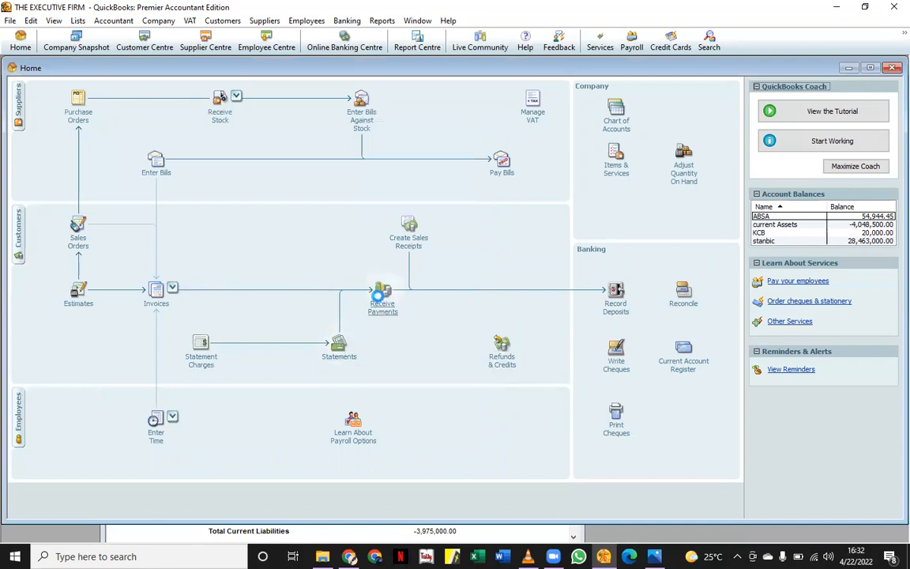
Check the USD customer's unpaid invoices and available credits in a payment receipt, and close it without recording
{"action": "left_click", "coordinate": [381, 298]}
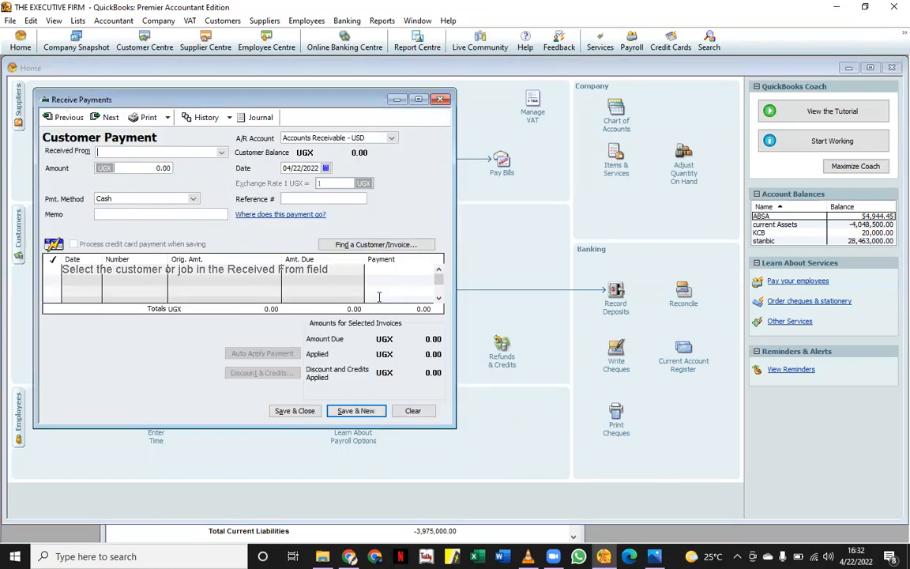
{"action": "left_click", "coordinate": [209, 151]}
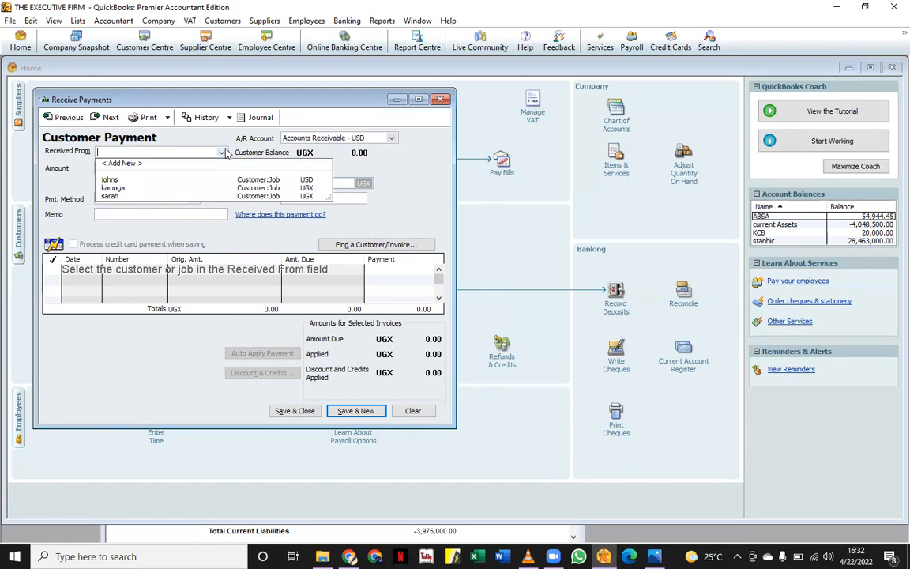
{"action": "left_click", "coordinate": [119, 180]}
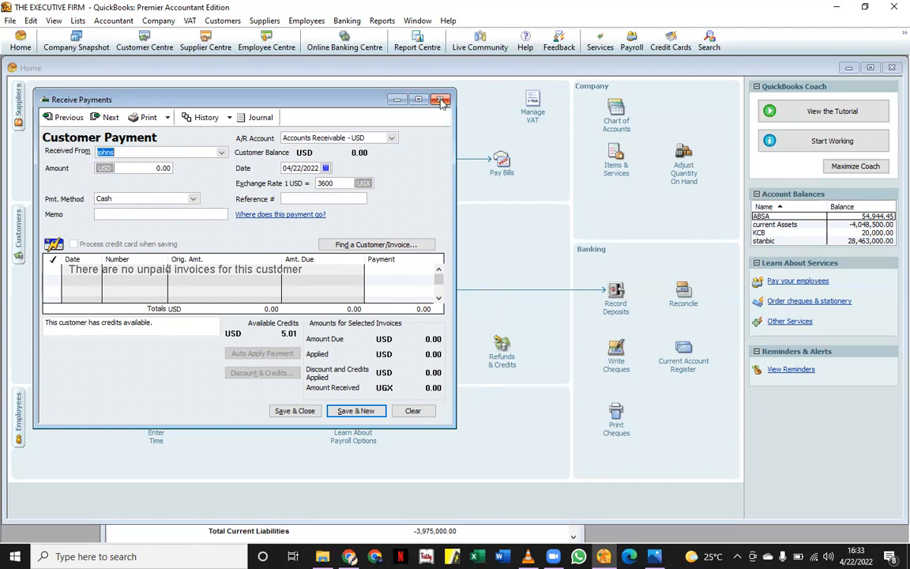
{"action": "left_click", "coordinate": [443, 102]}
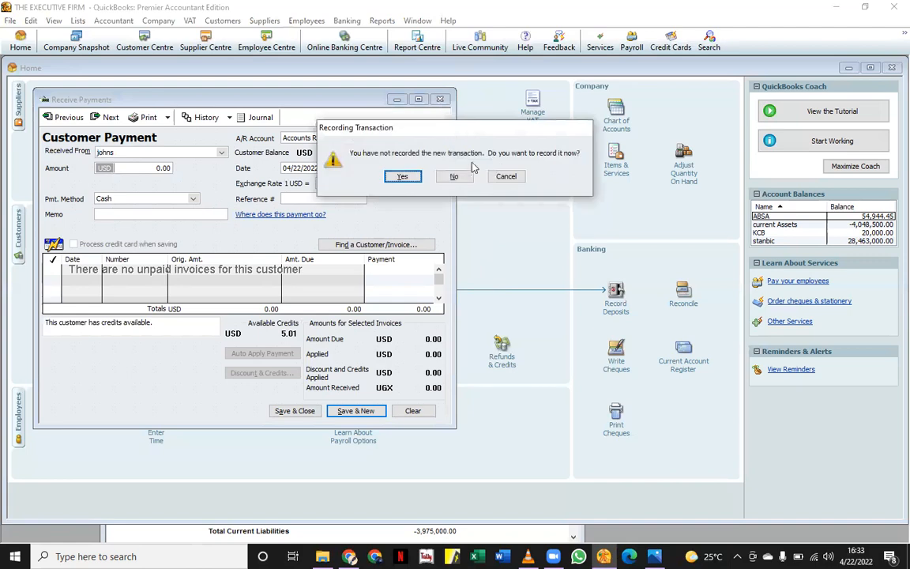
{"action": "left_click", "coordinate": [456, 177]}
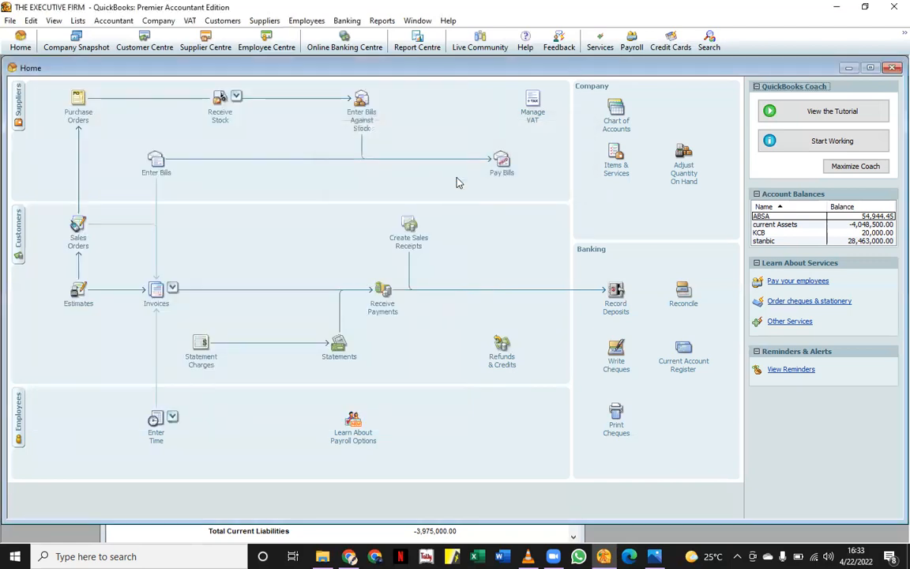